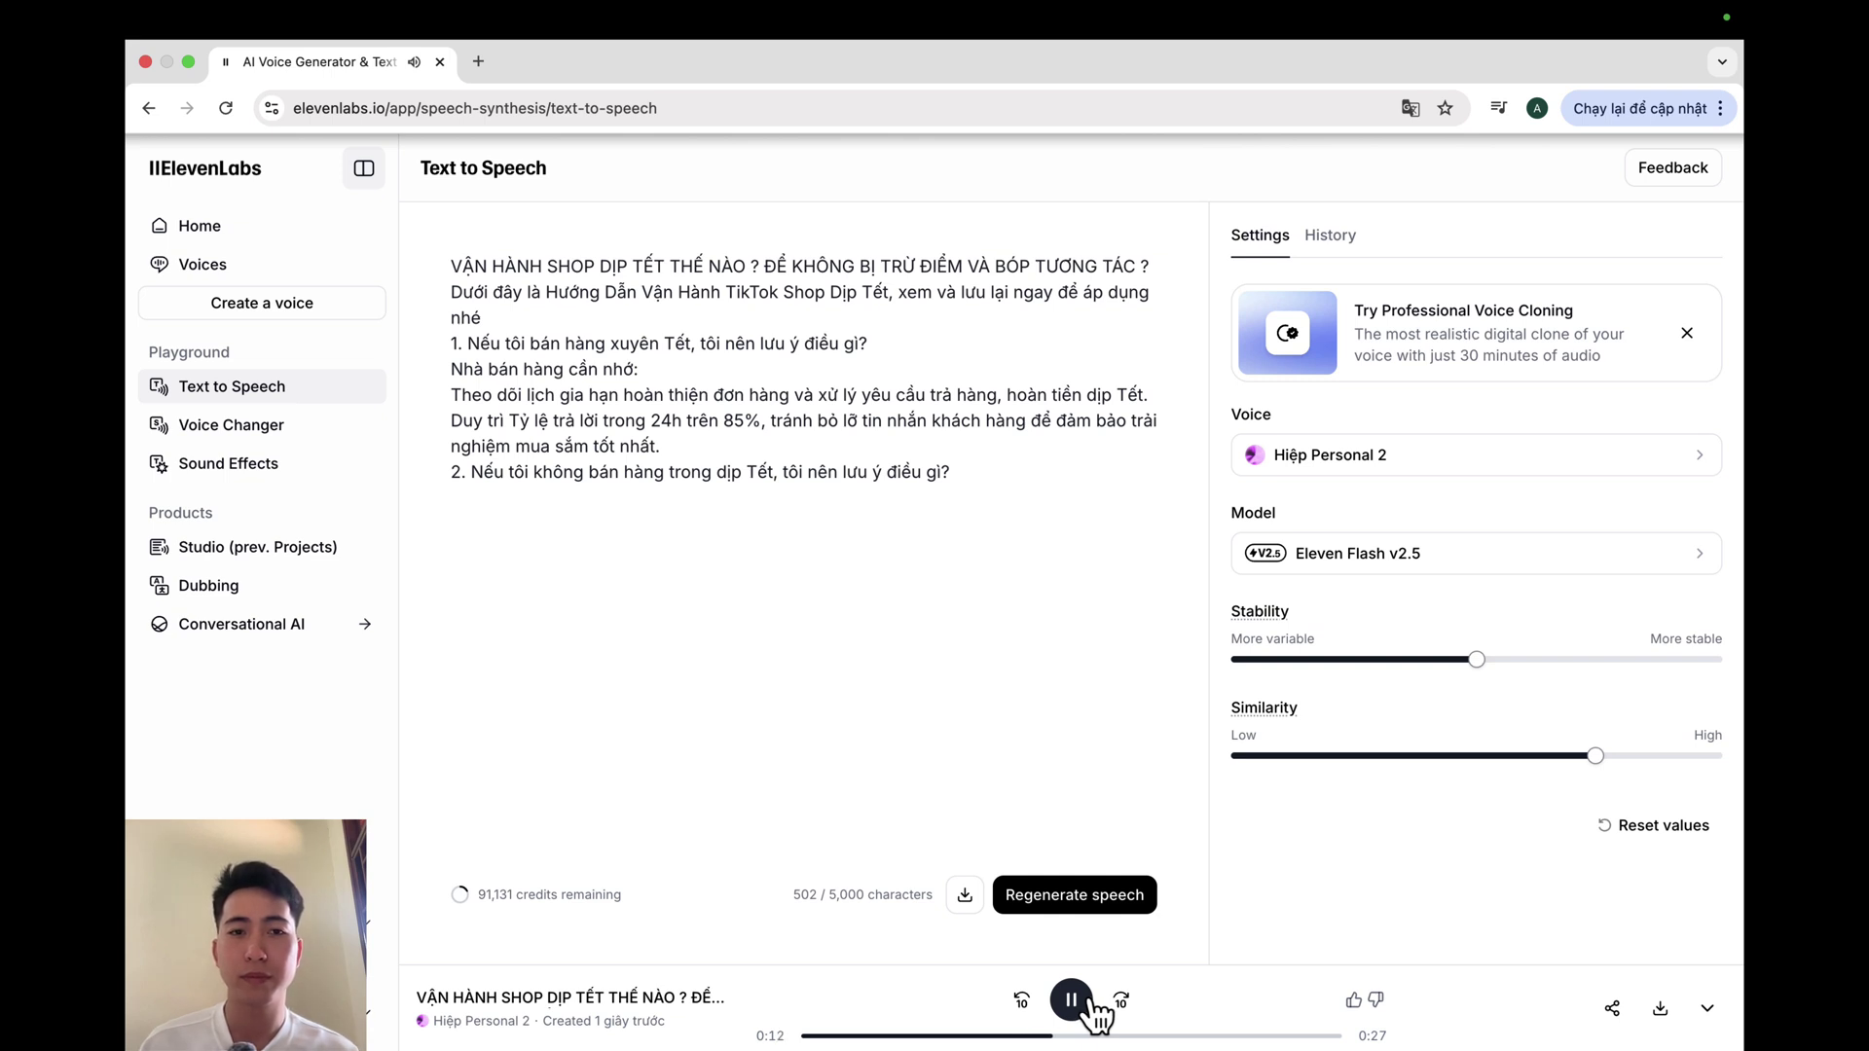
# Step: Pause the 27-second Vietnamese Tết shop speech clip partway through playback
pyautogui.click(1092, 1005)
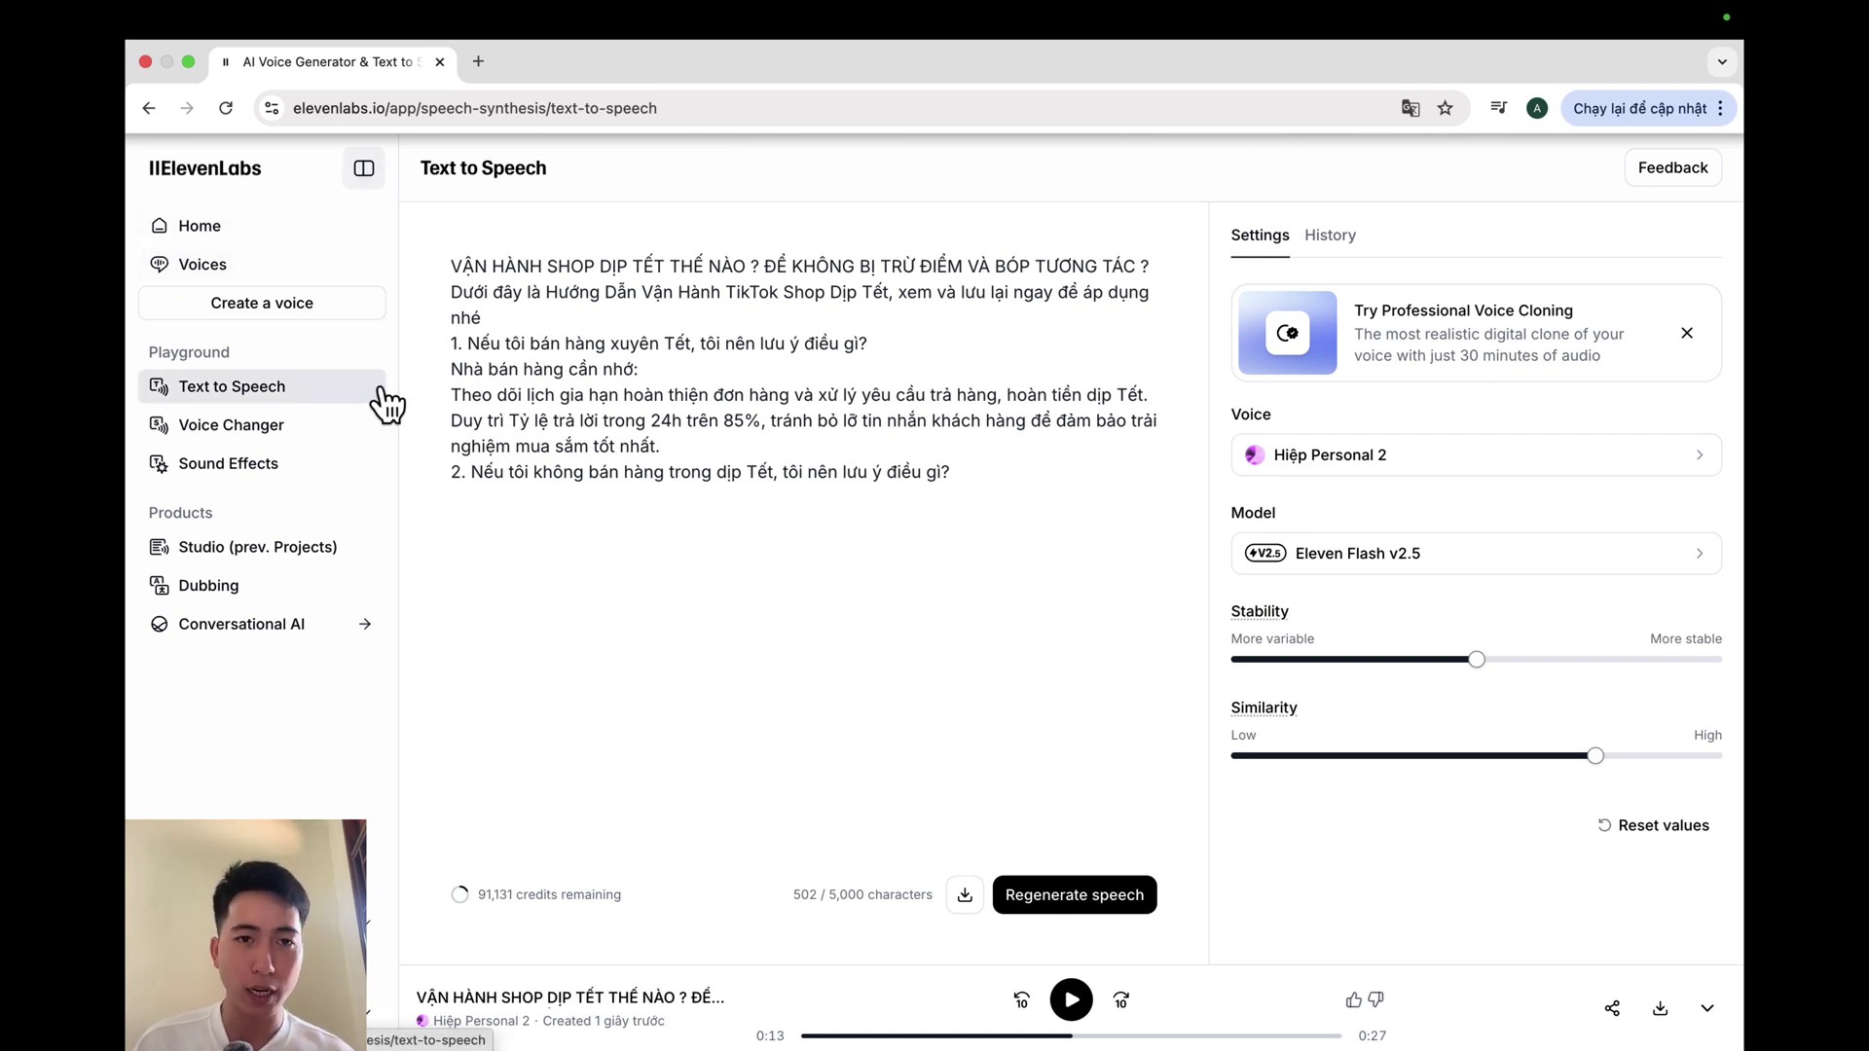
# Step: From My voices, view the Add a new voice options, close them, and preview the personal cloned voice
pyautogui.click(280, 267)
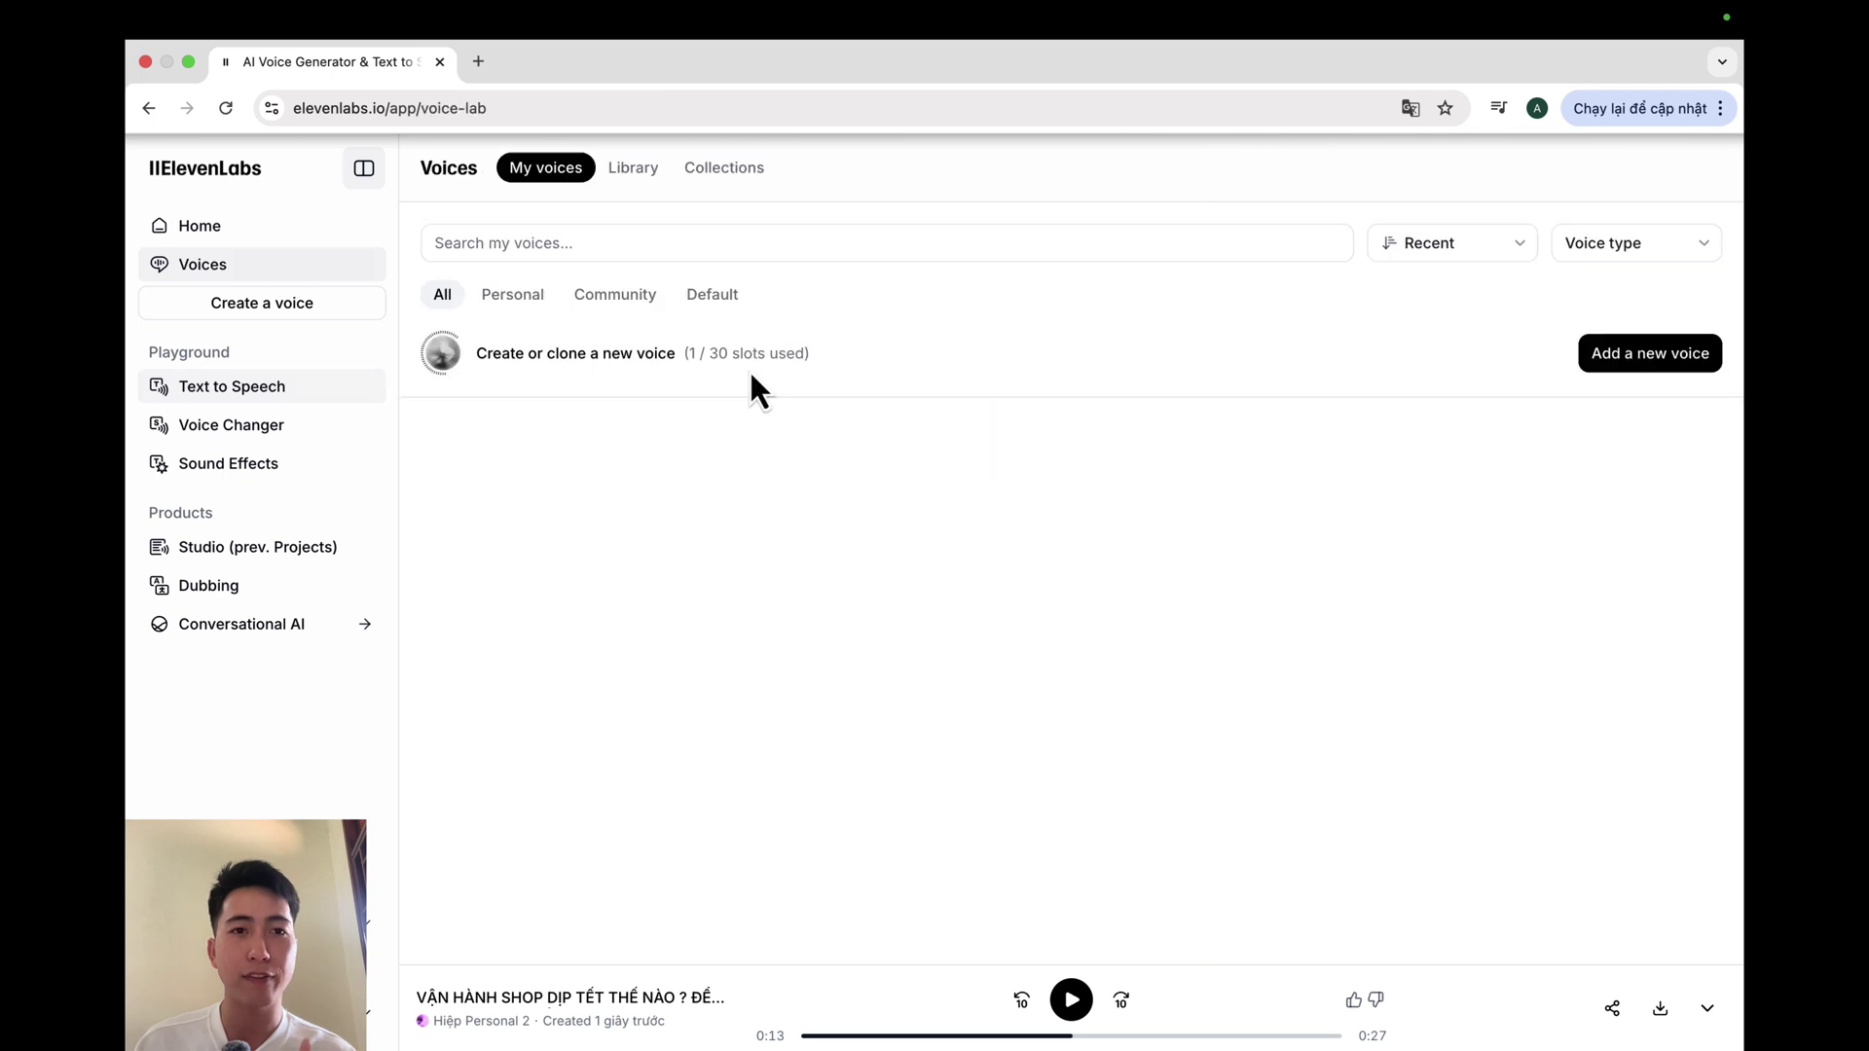
pyautogui.click(1655, 360)
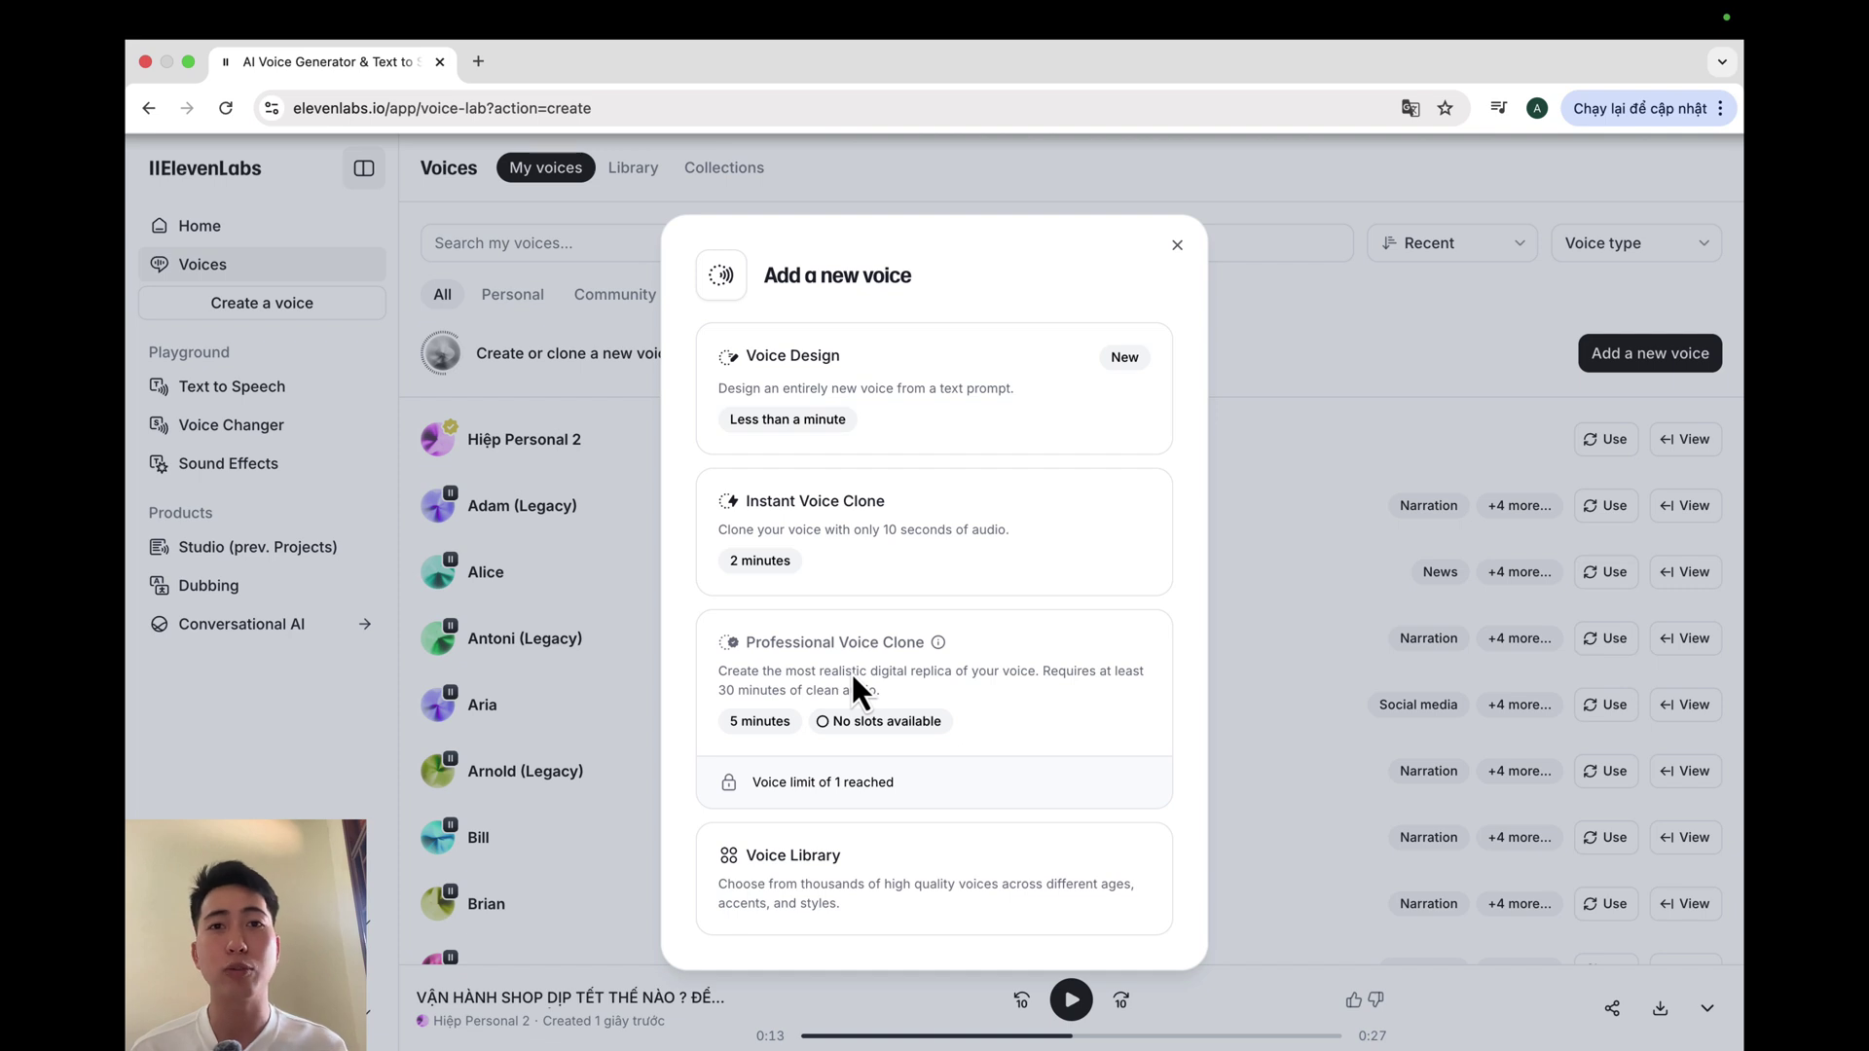
pyautogui.click(1178, 245)
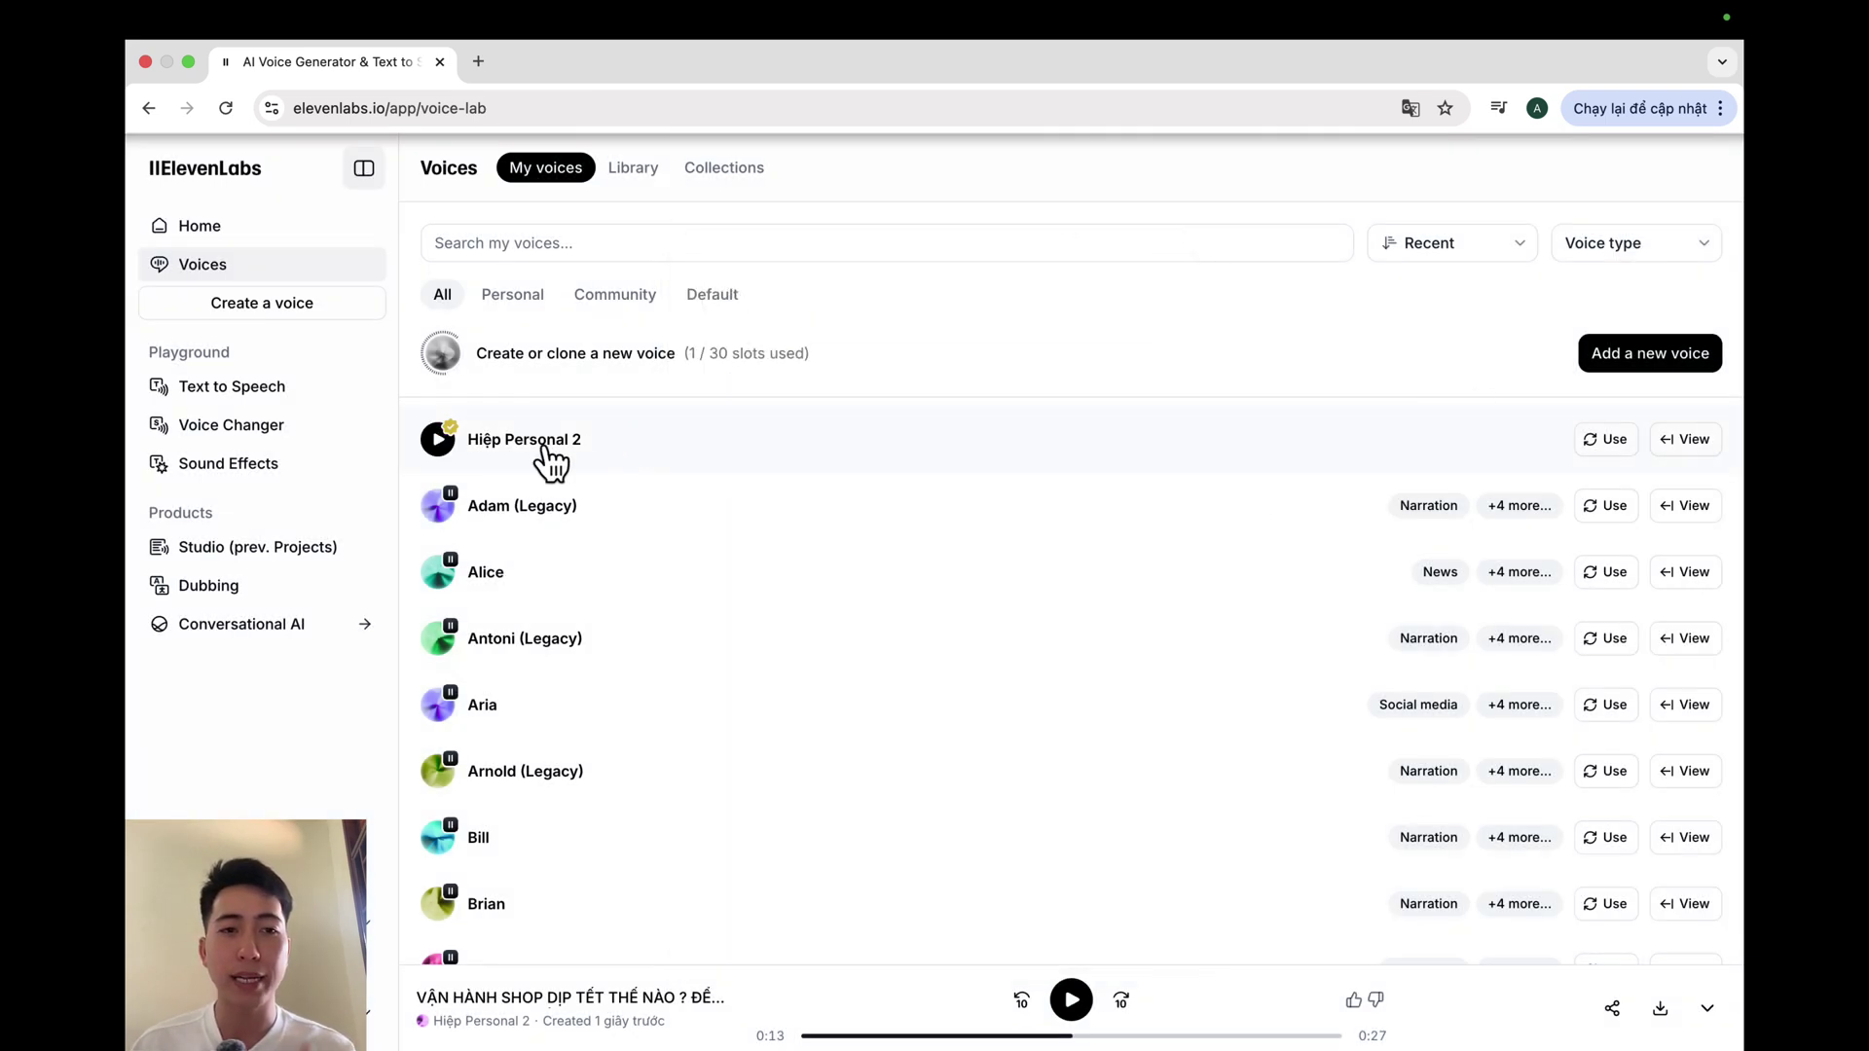
pyautogui.click(438, 439)
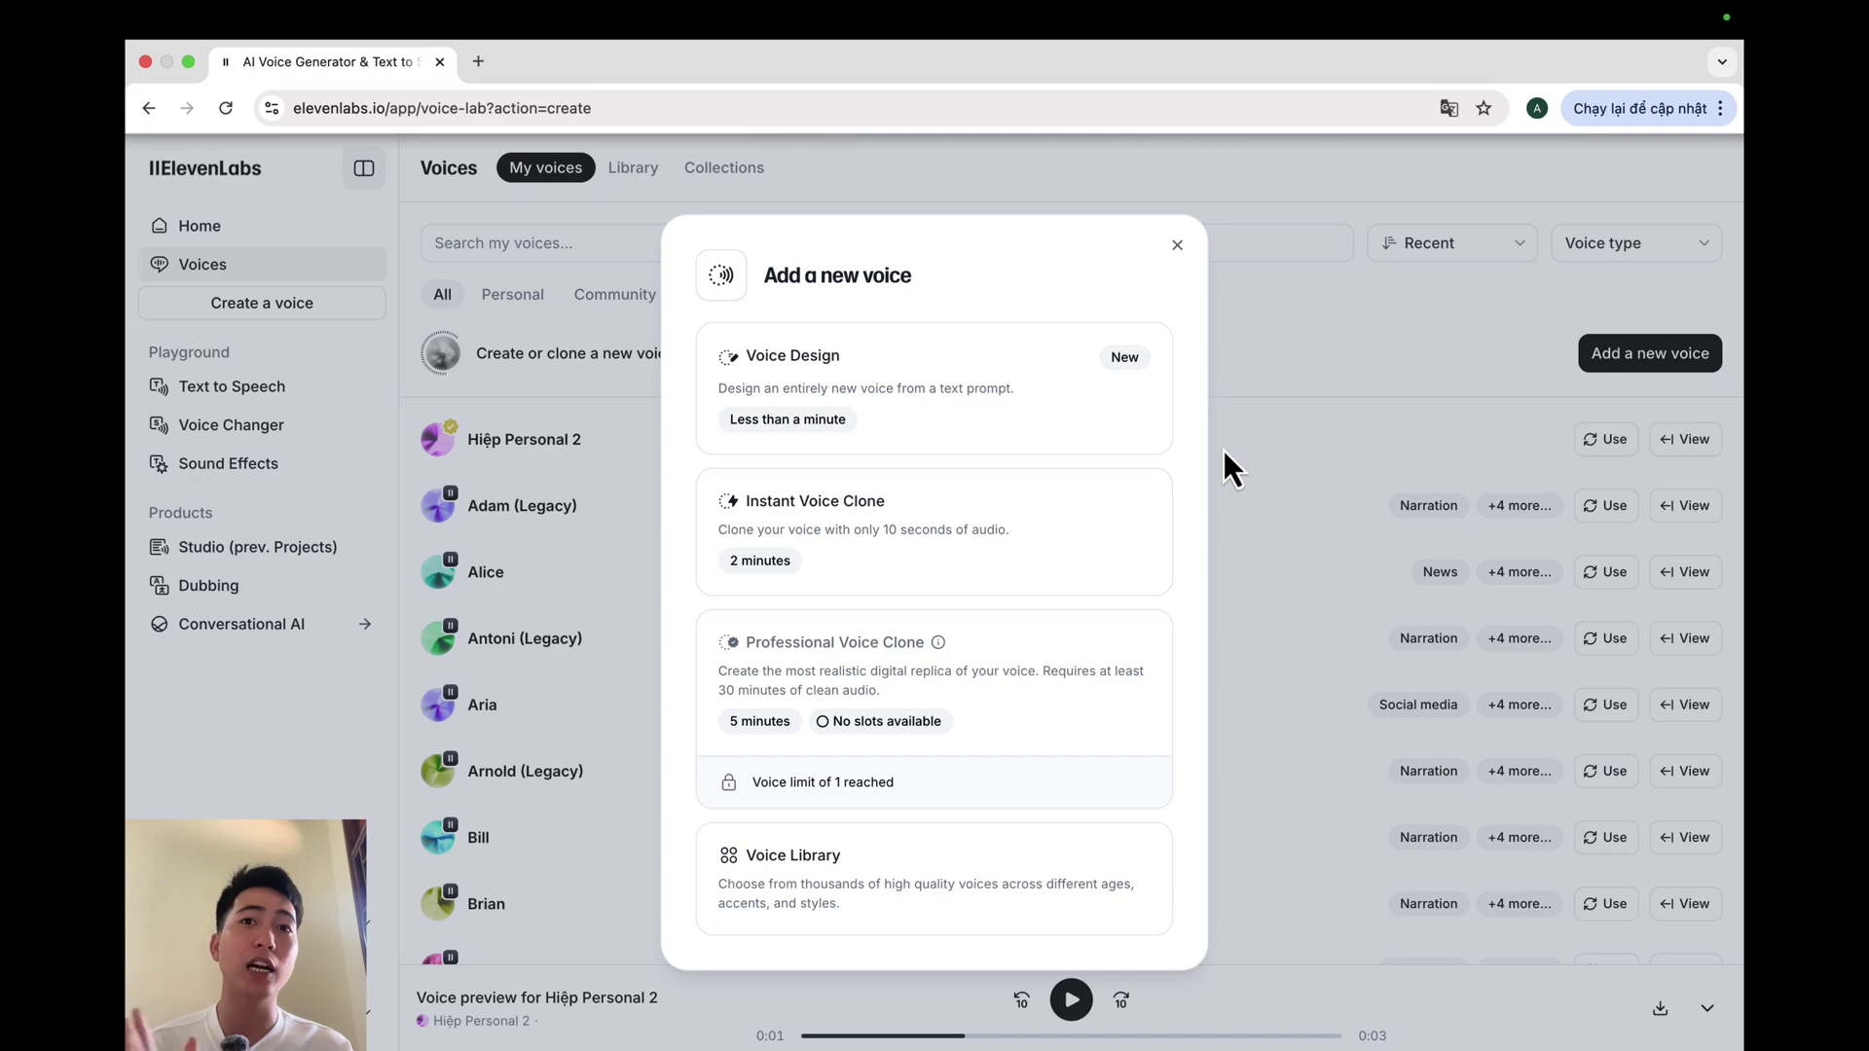
# Step: Choose Instant Voice Clone and enter the new voice's name in the Add Voice form
pyautogui.click(859, 540)
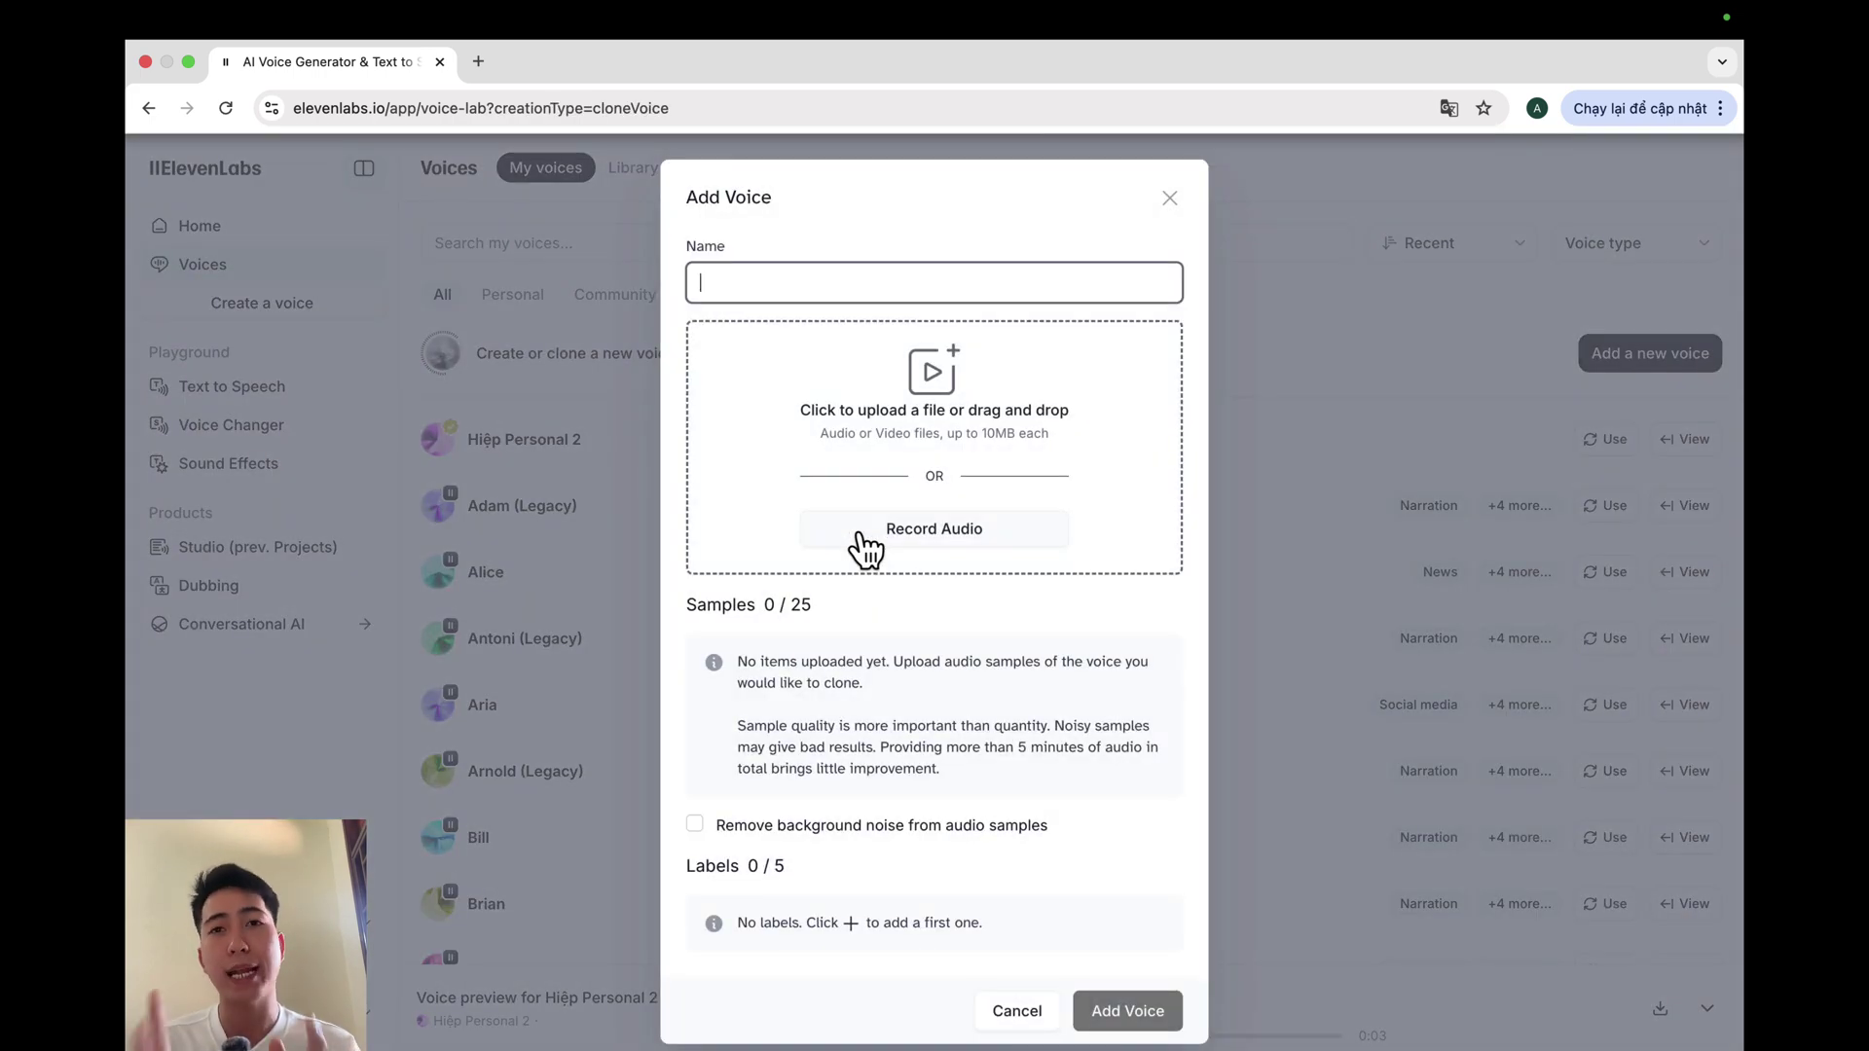
pyautogui.write('LE')
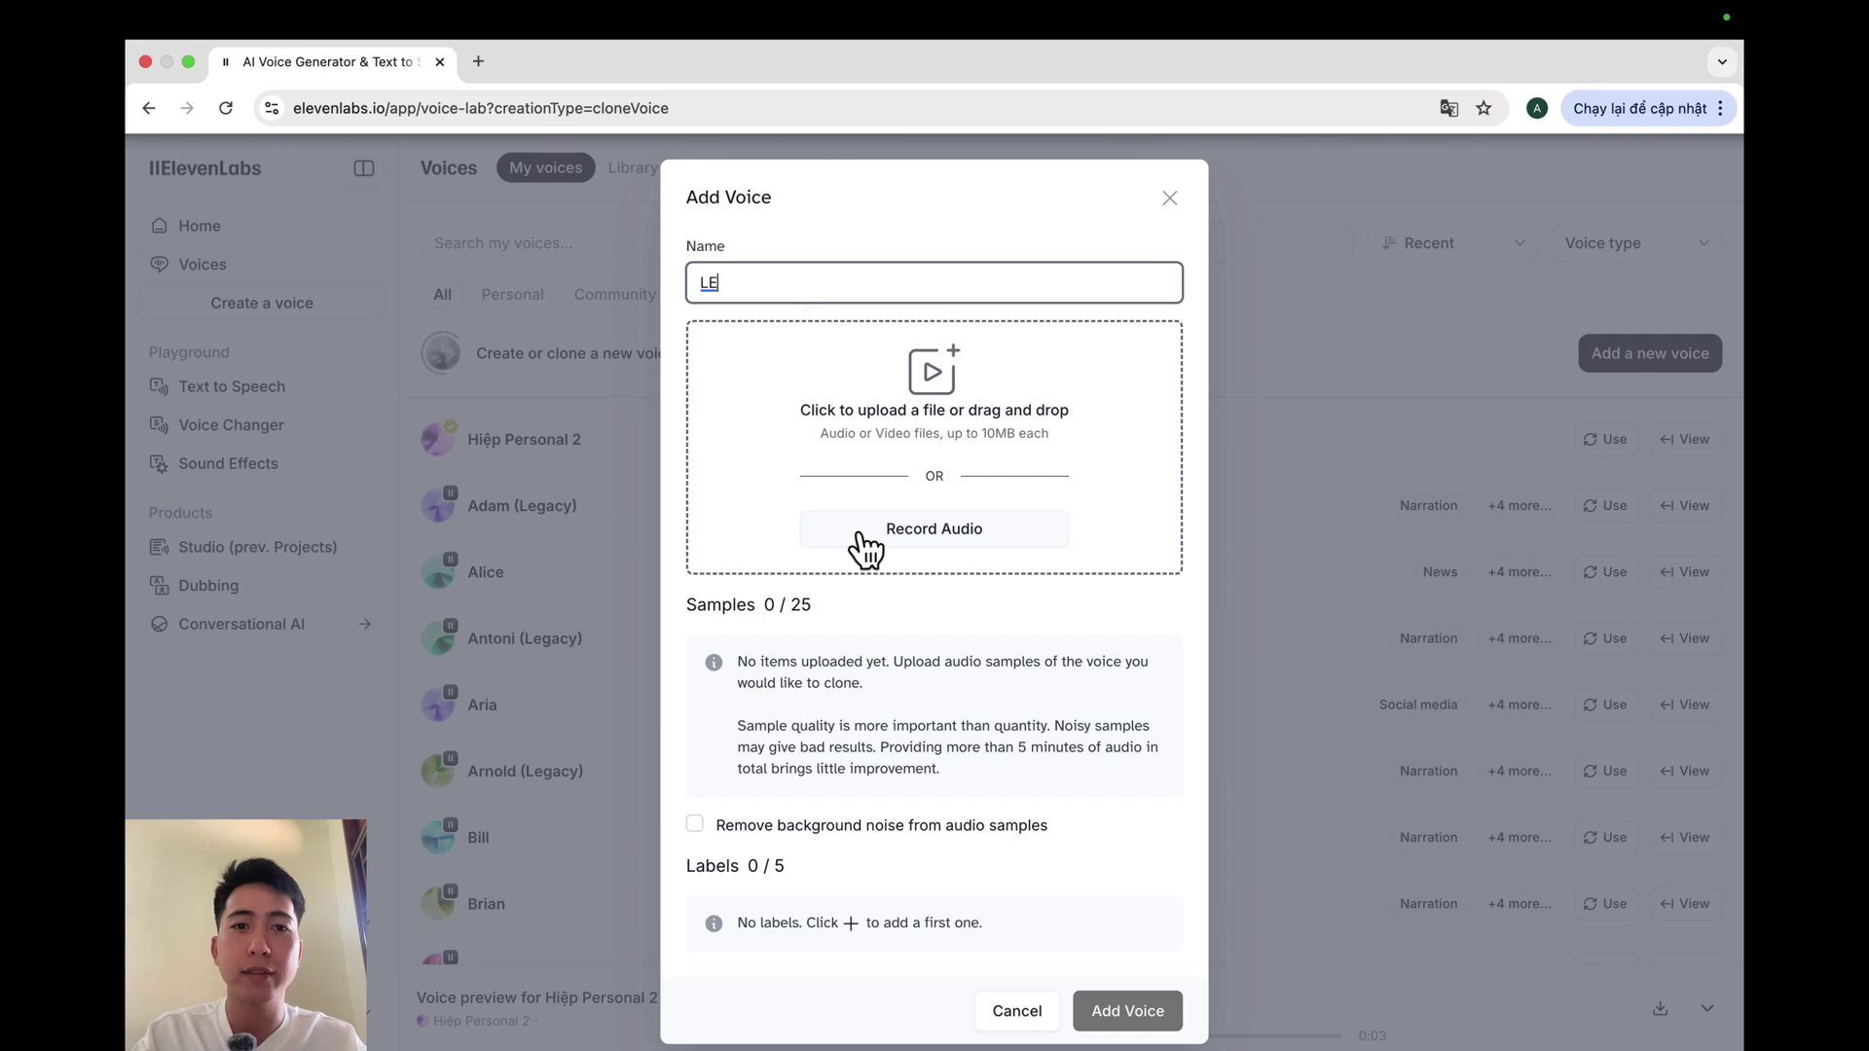
pyautogui.write('DUYHIEP')
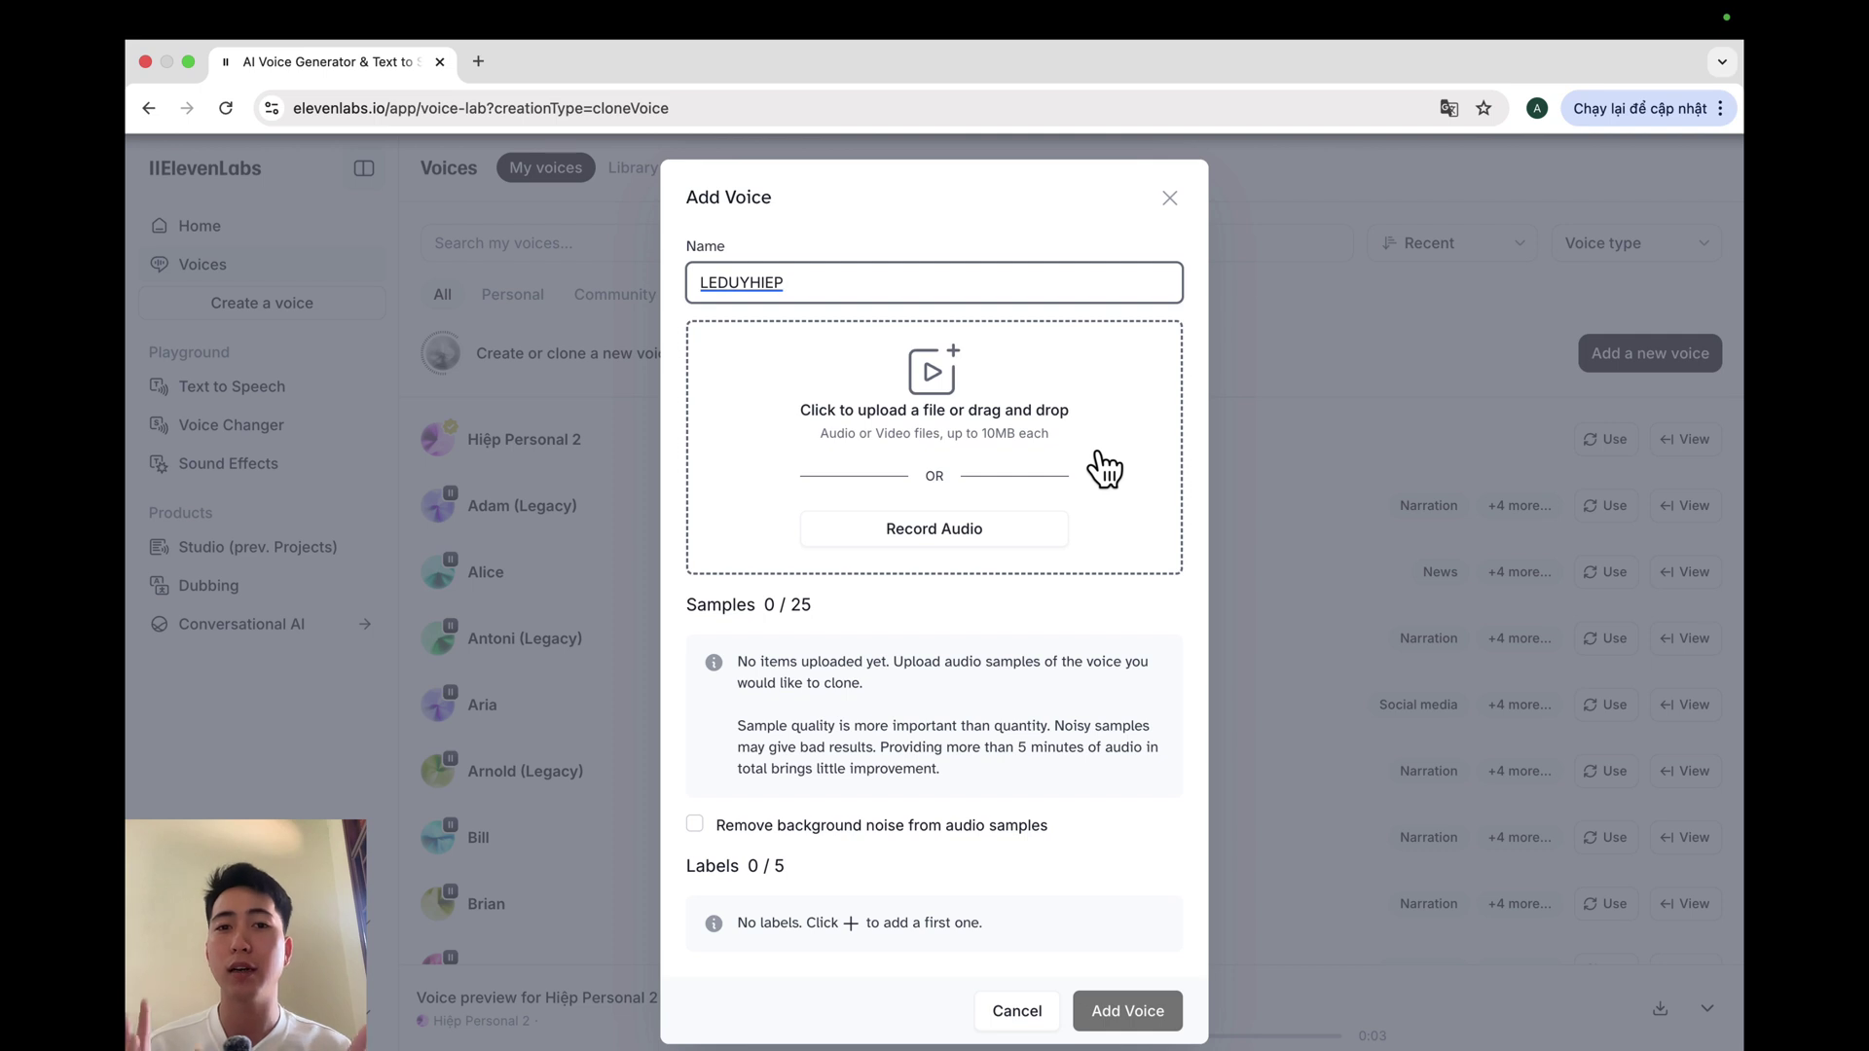
# Step: Upload samples voice1.MP3 through voice6pro.MP3, accept the rights confirmation, and start adding a label
pyautogui.moveTo(1103, 470); pyautogui.dragTo(1104, 472)
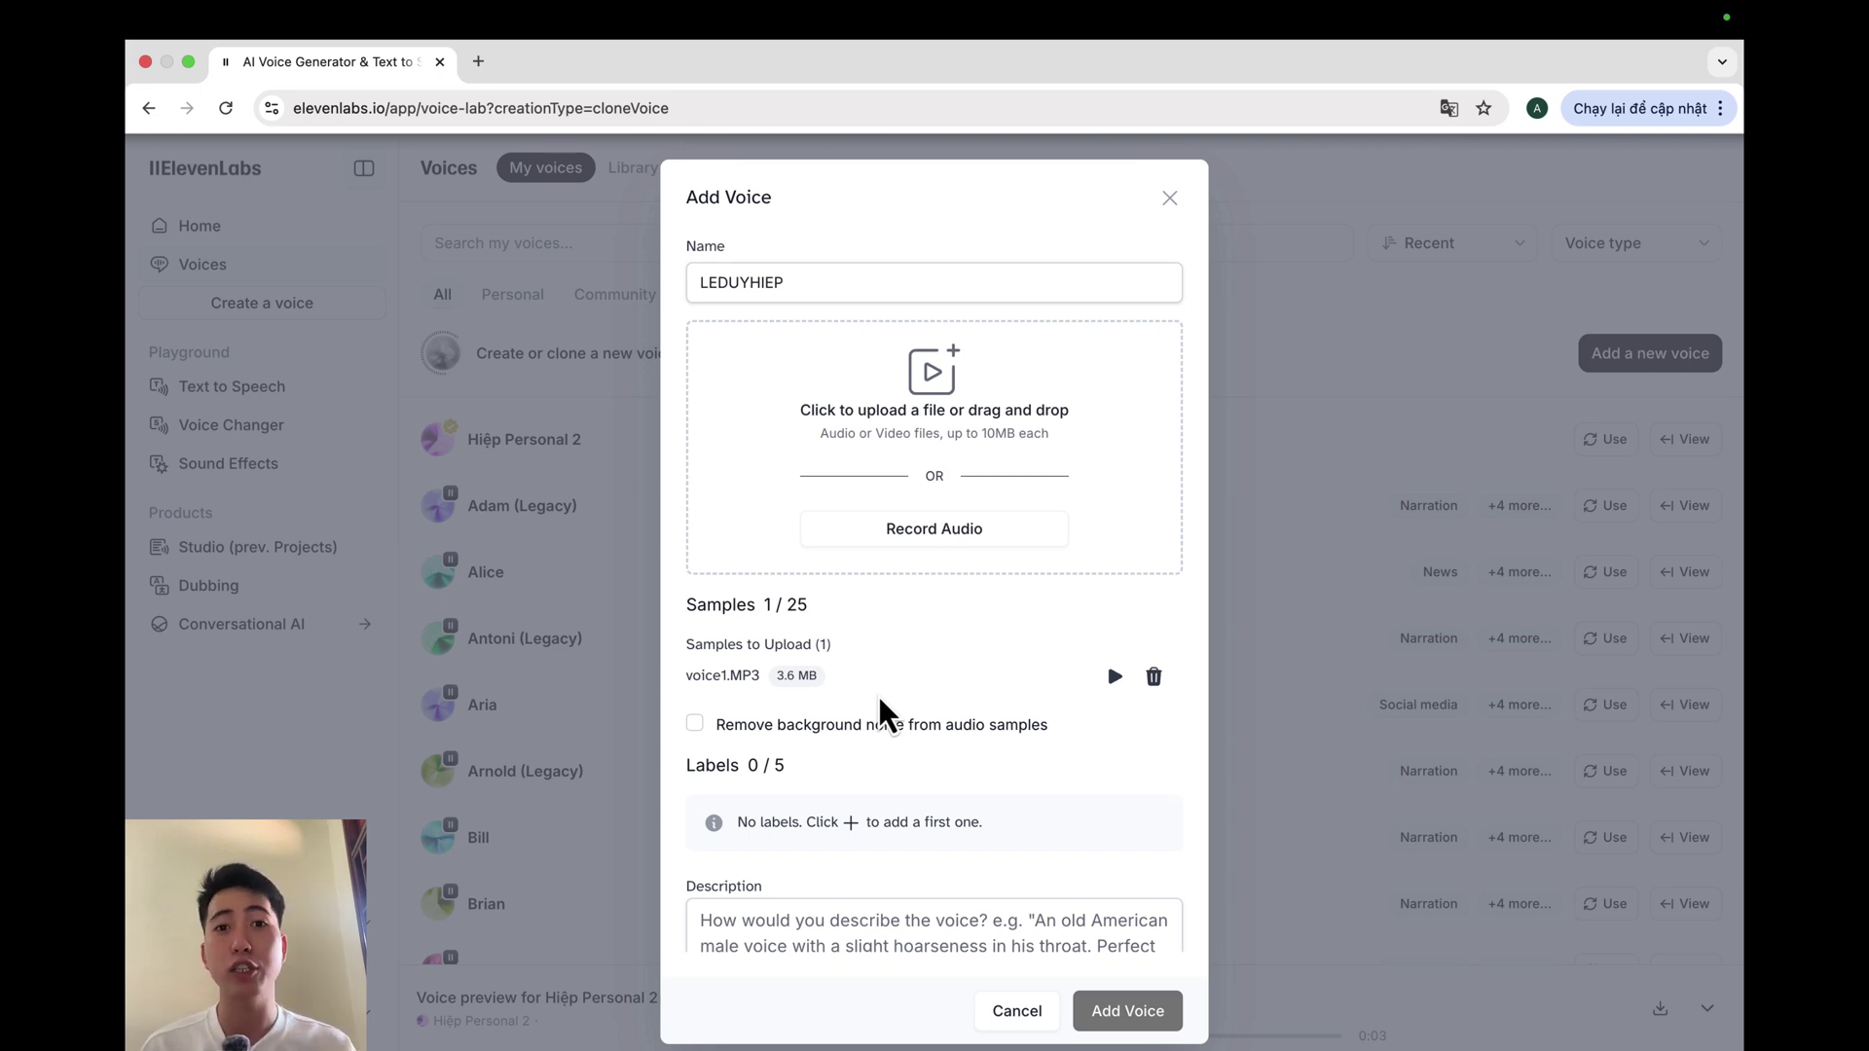
pyautogui.scroll(-3, 884, 711)
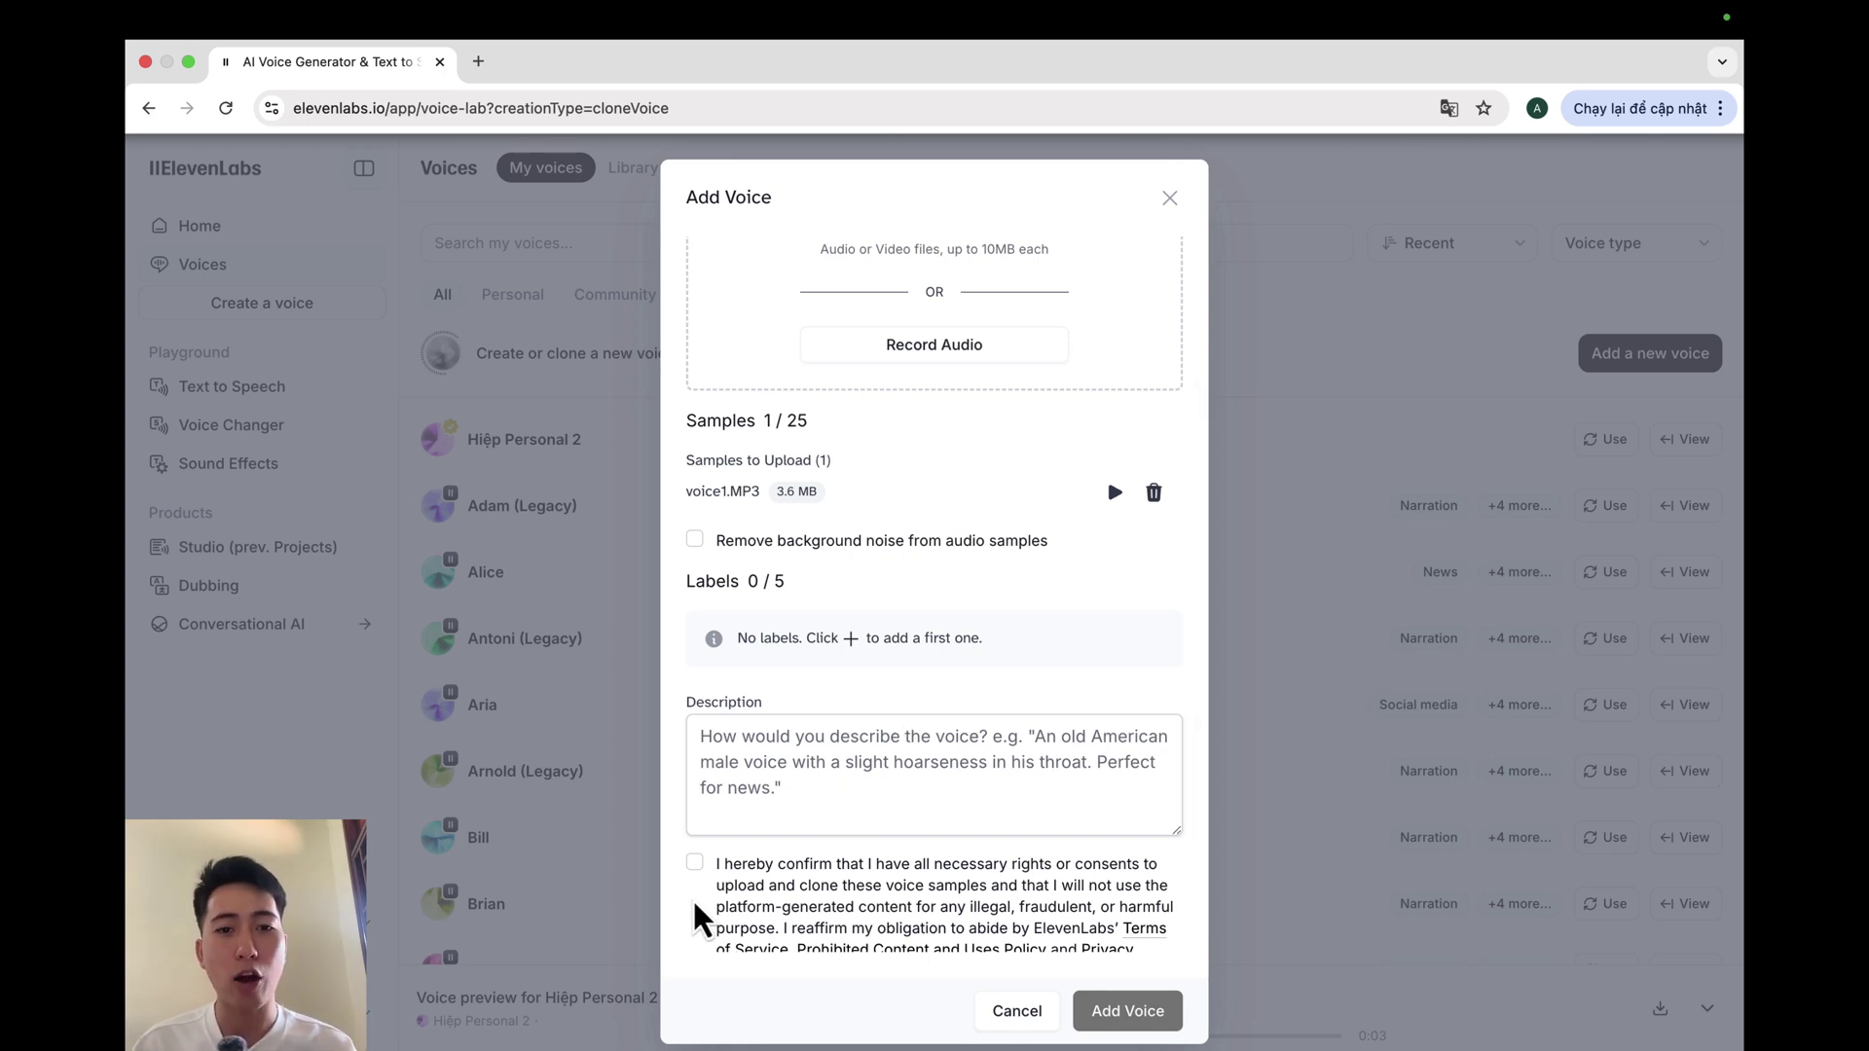
pyautogui.click(694, 862)
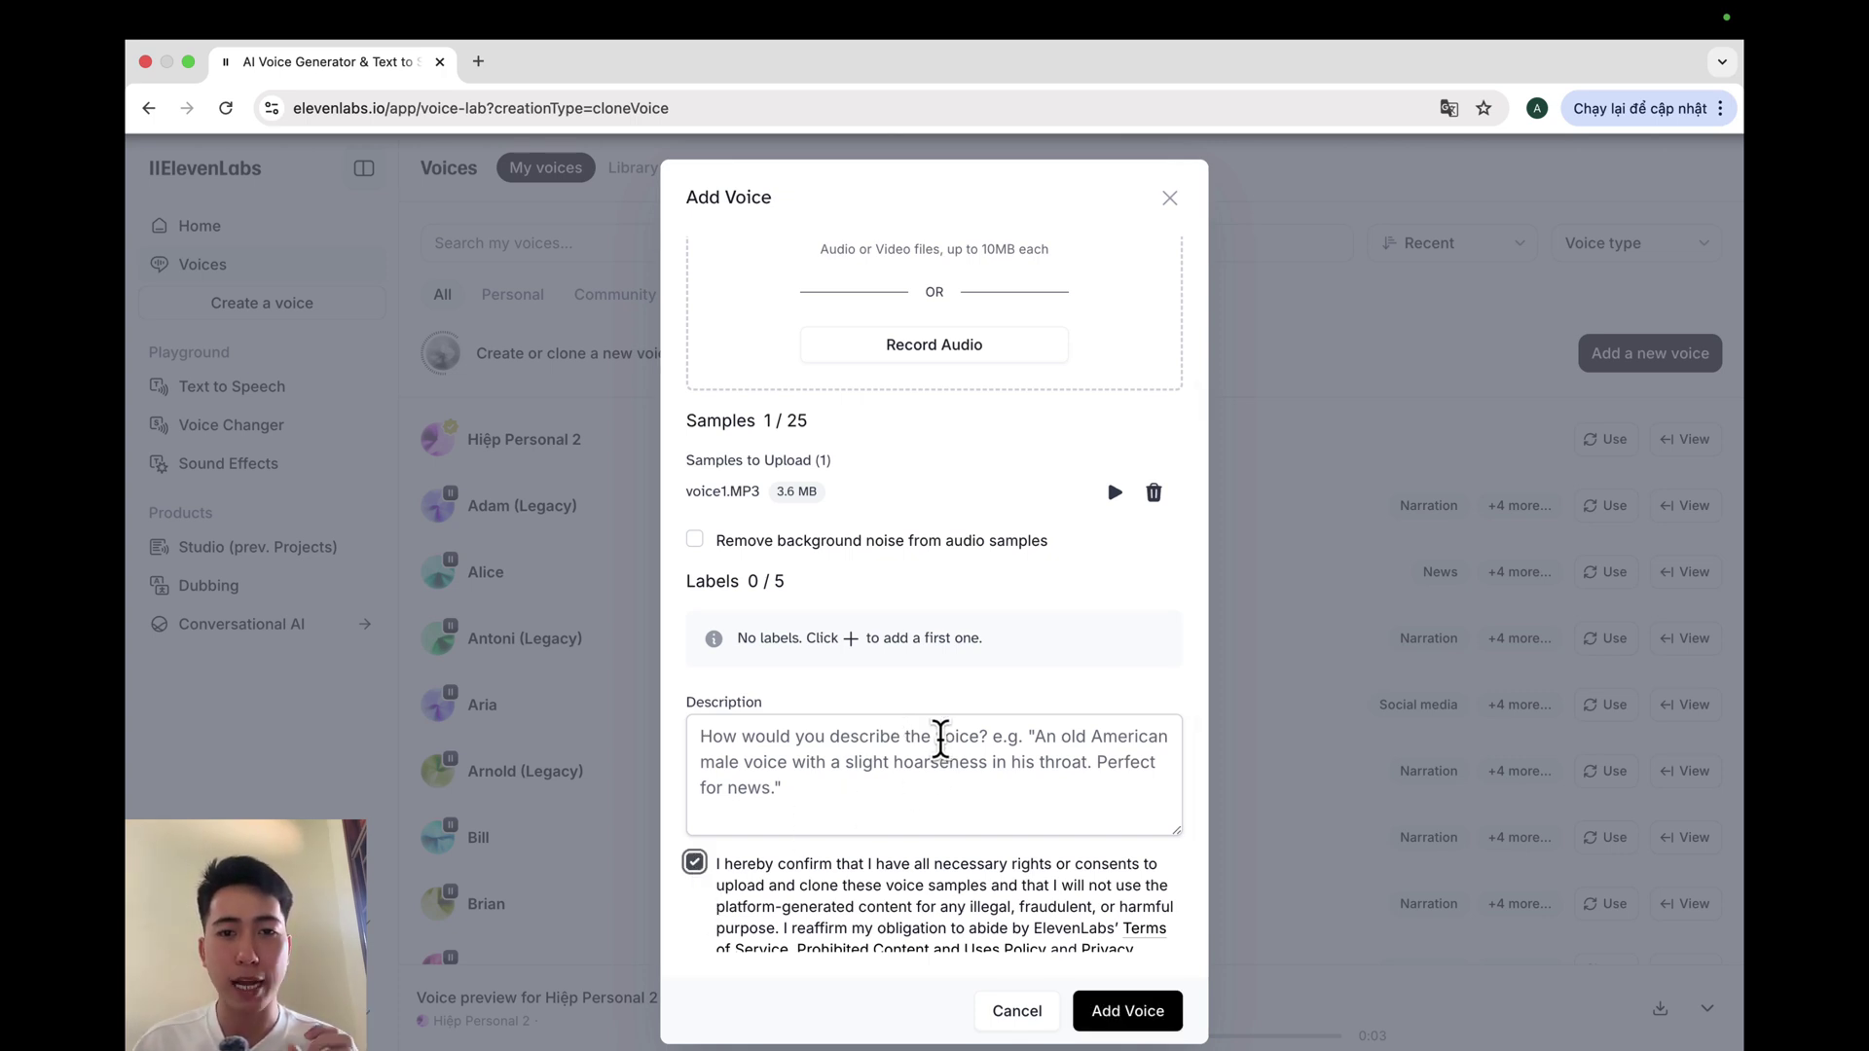
pyautogui.click(851, 638)
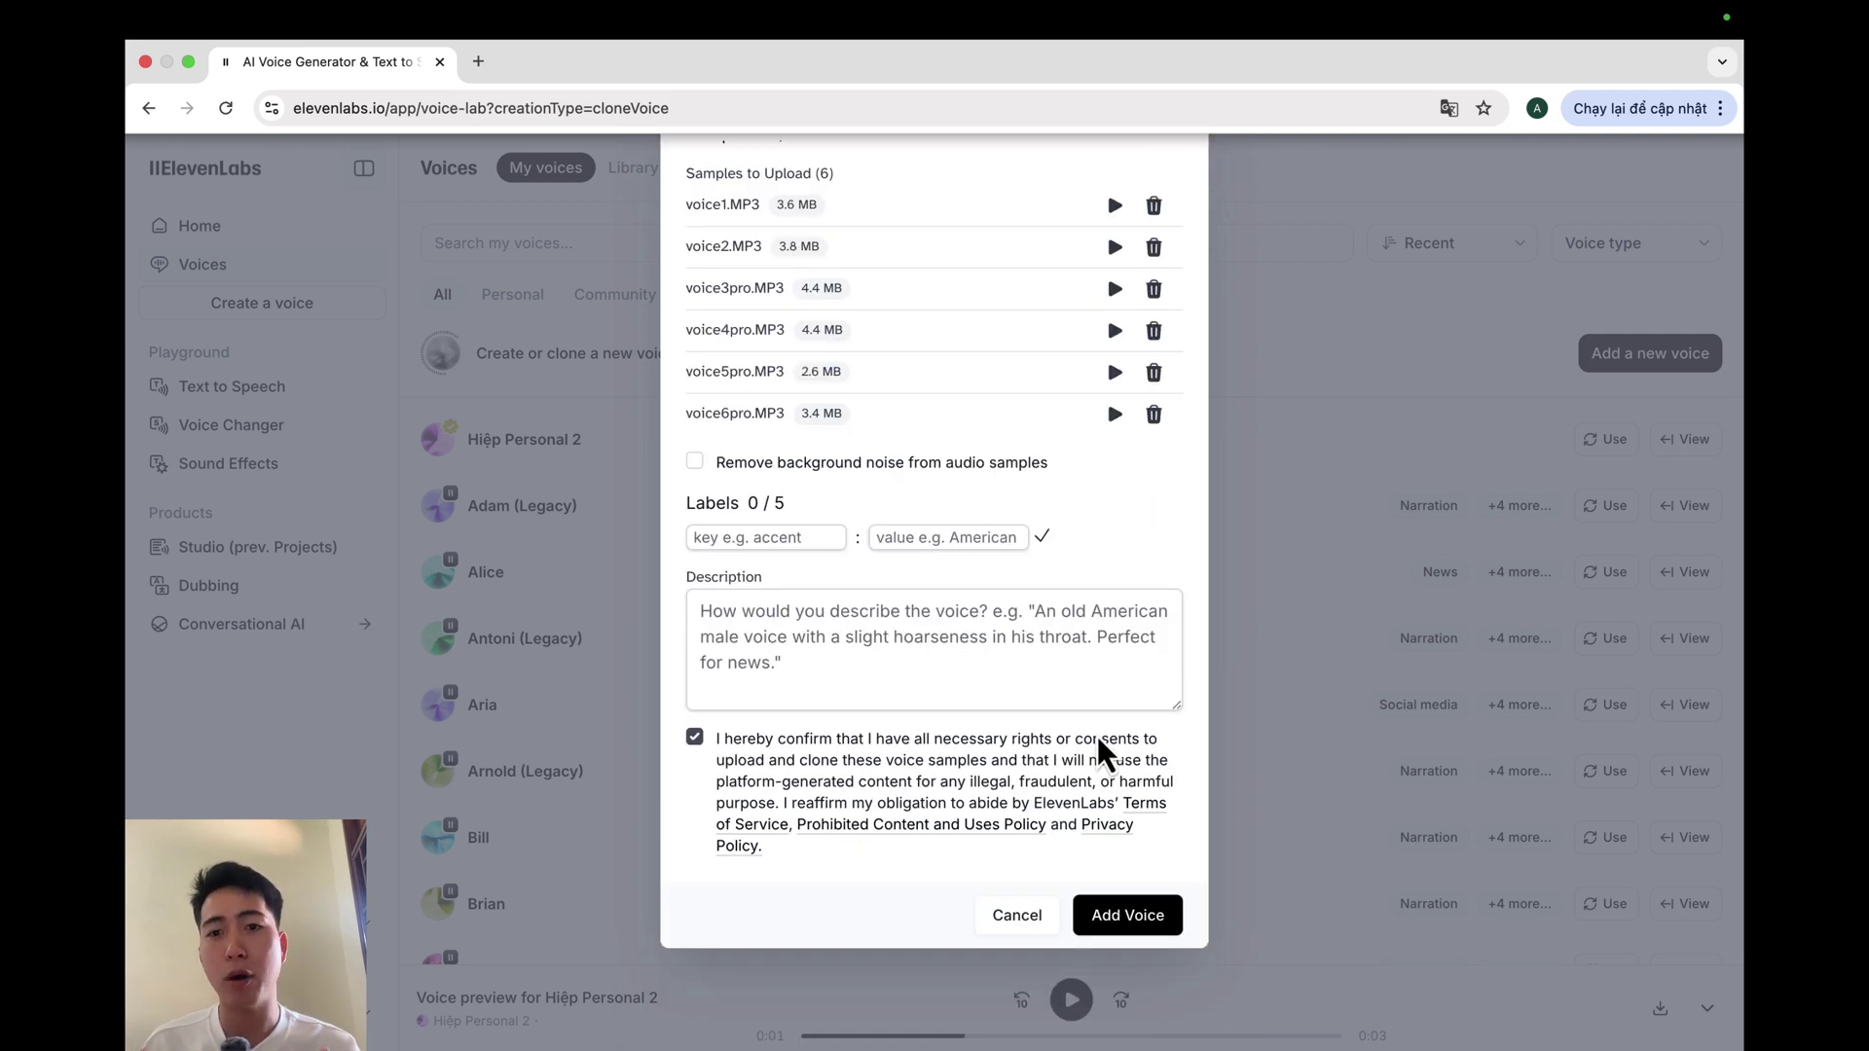
# Step: Create the cloned voice and voice a 158-character Vietnamese text on Eleven Flash v2.5, then play it
pyautogui.click(1120, 920)
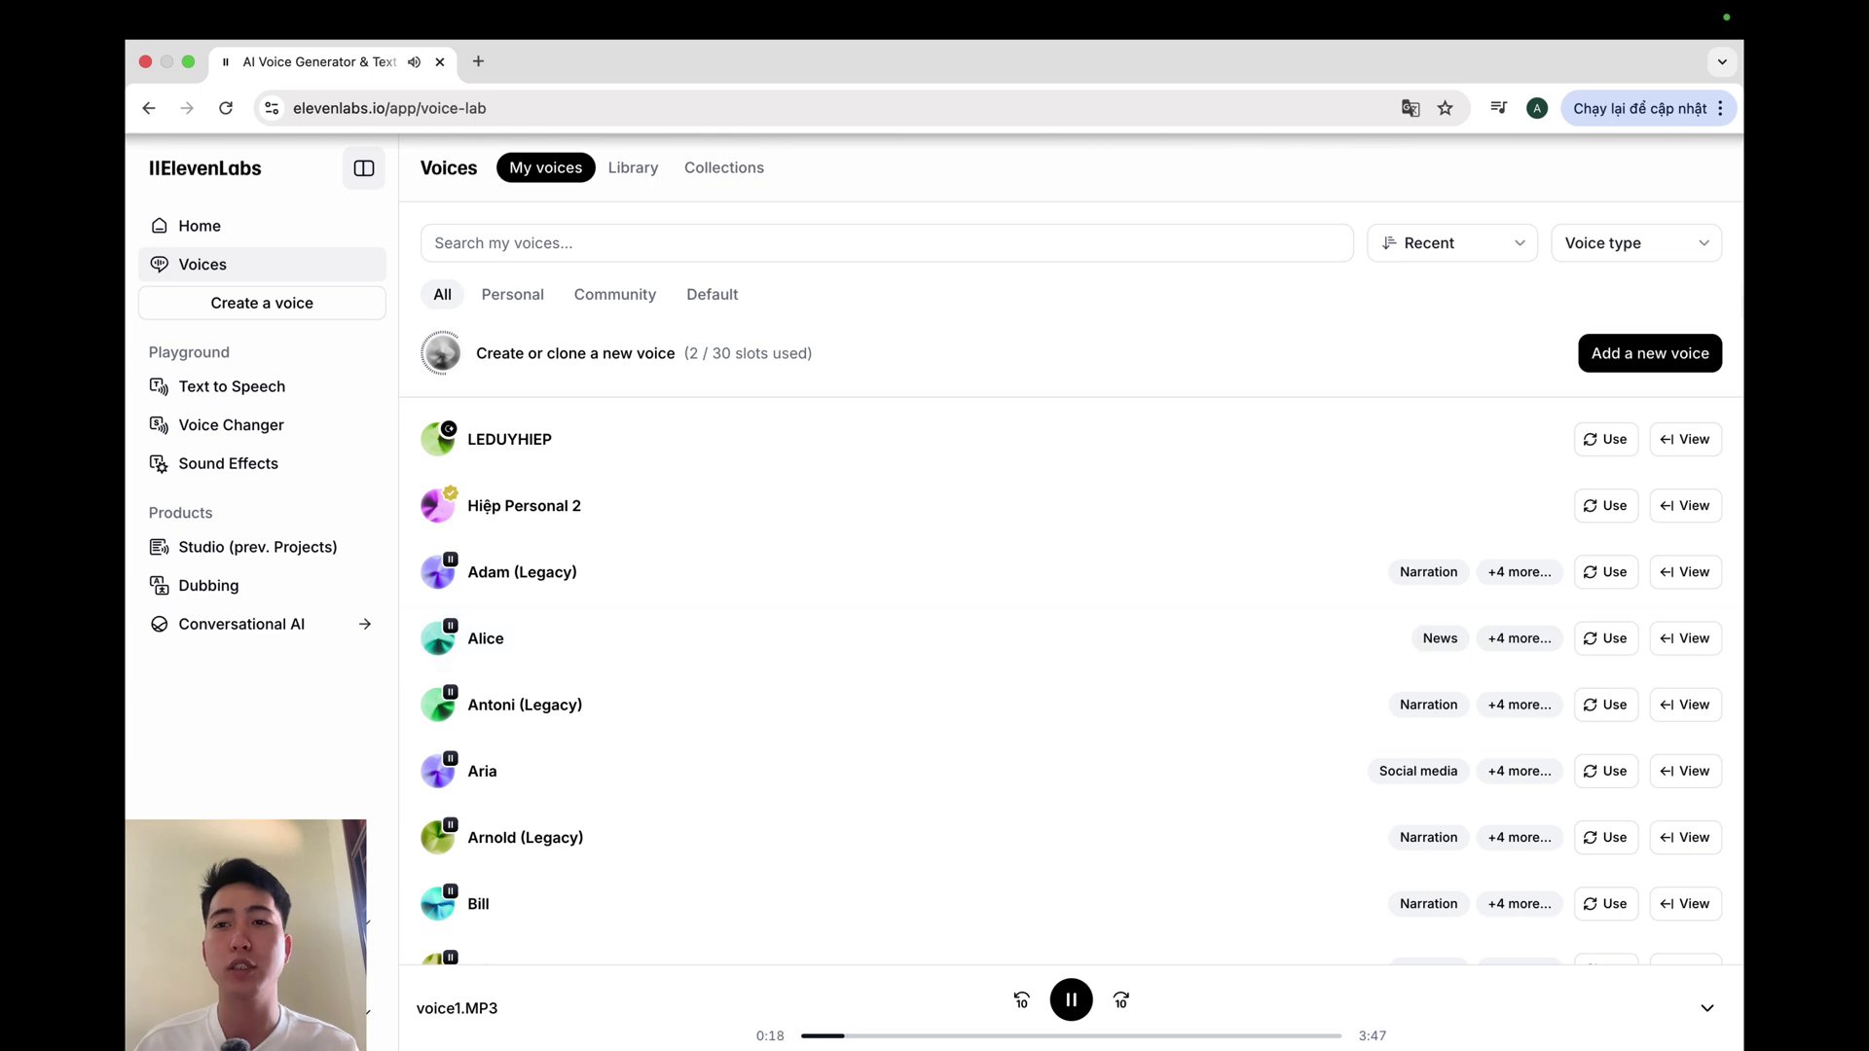
pyautogui.click(1588, 444)
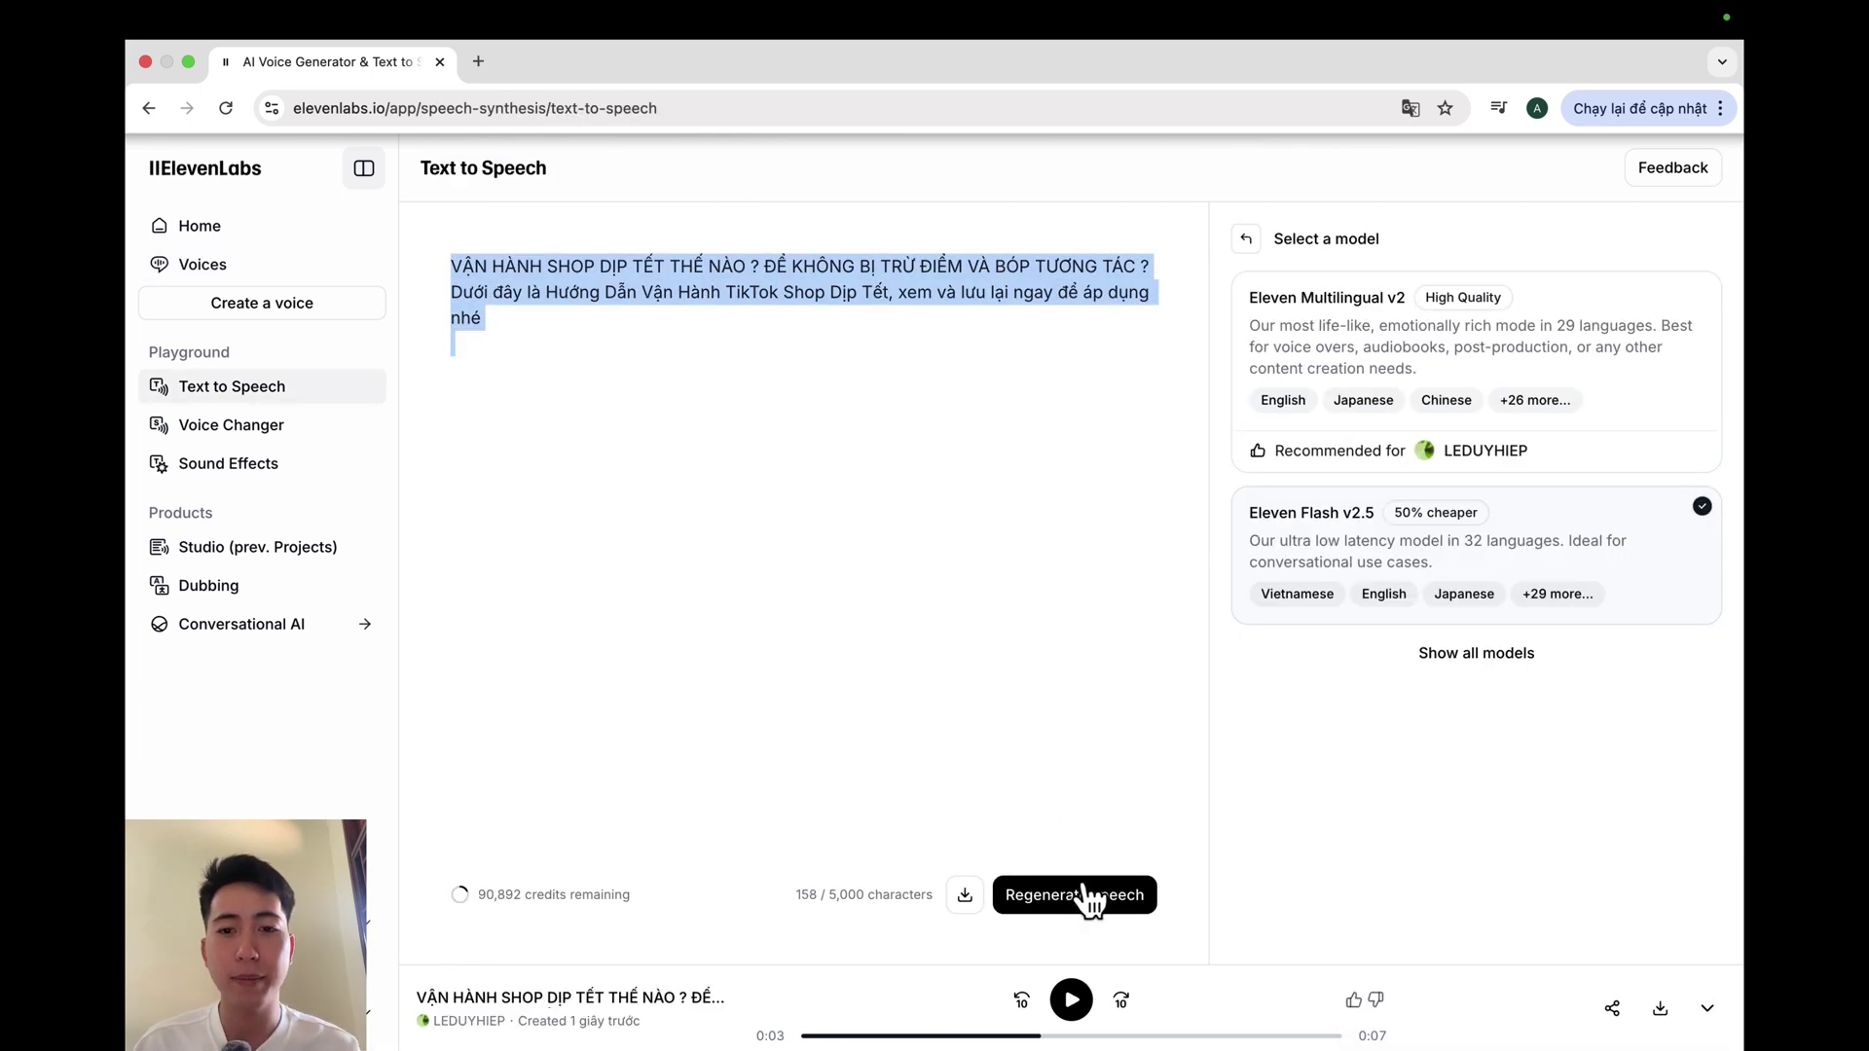
pyautogui.click(1078, 1000)
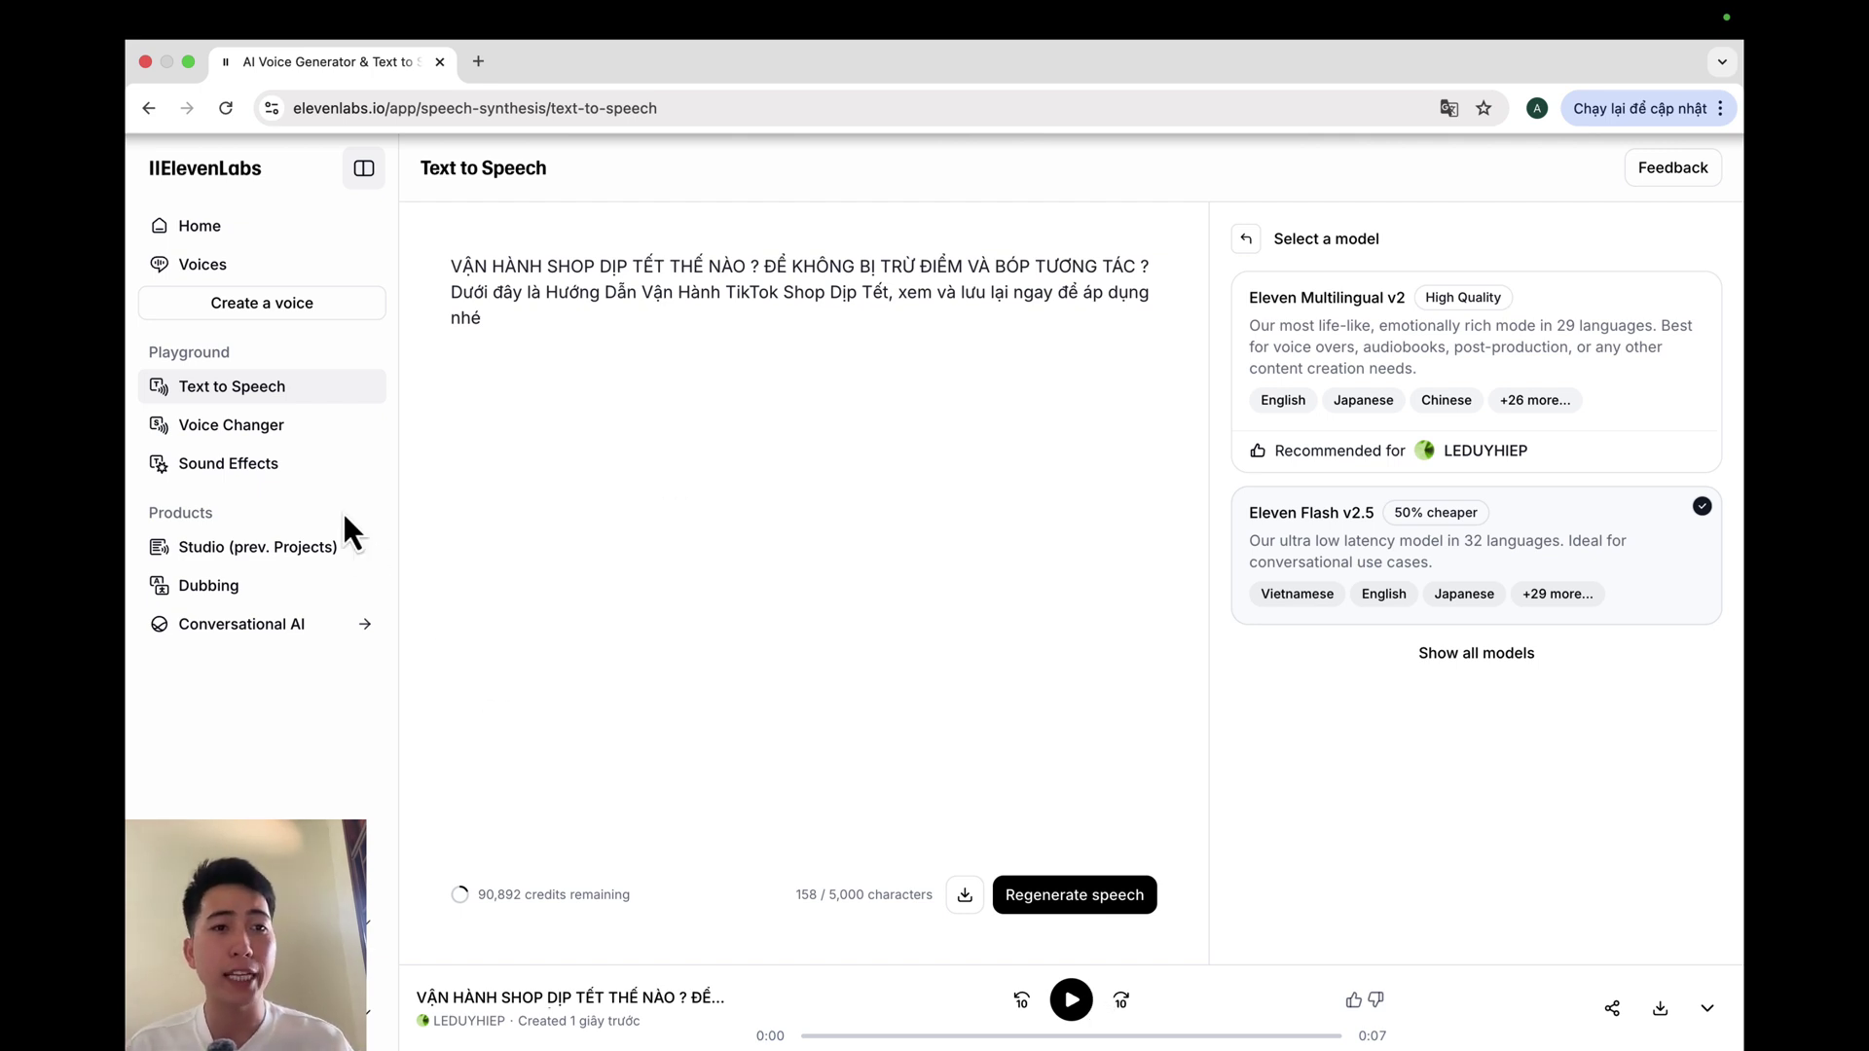
pyautogui.click(287, 435)
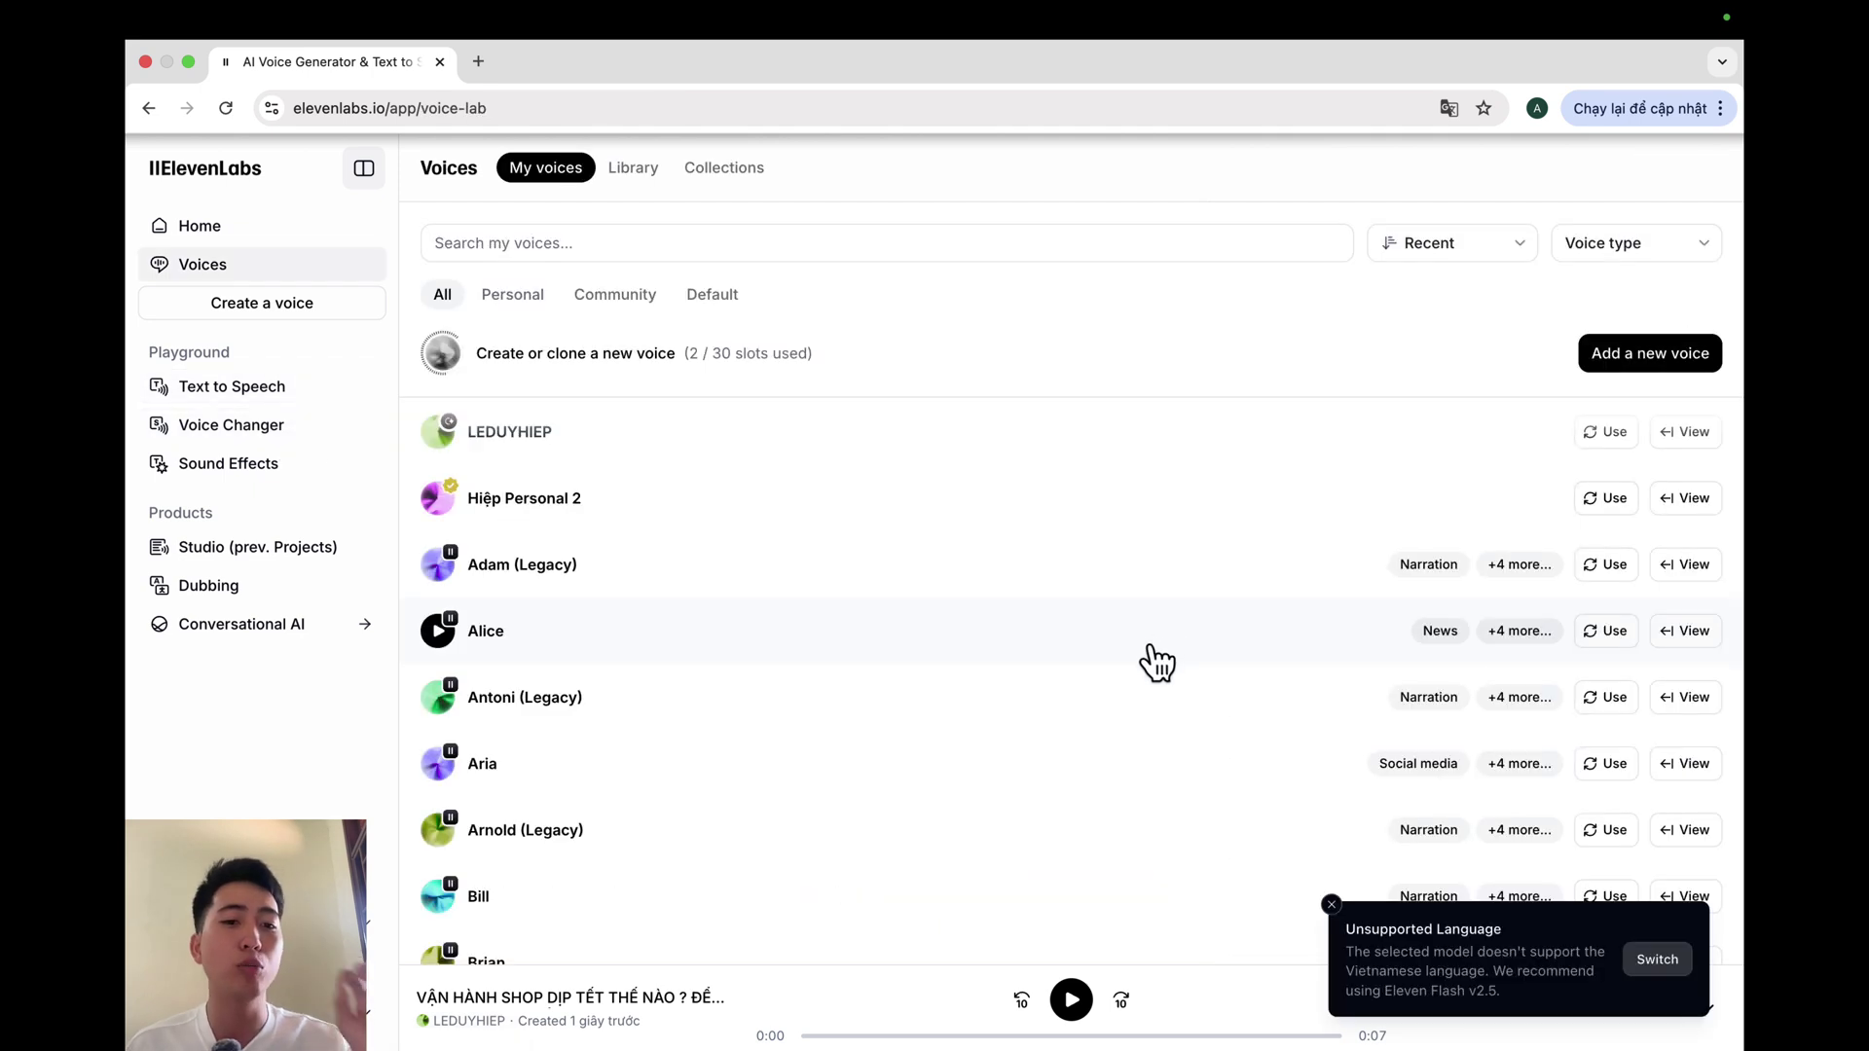
# Step: Scroll through the premade voices in My voices, where 2 of 30 custom slots are used
pyautogui.scroll(-2, 1159, 652)
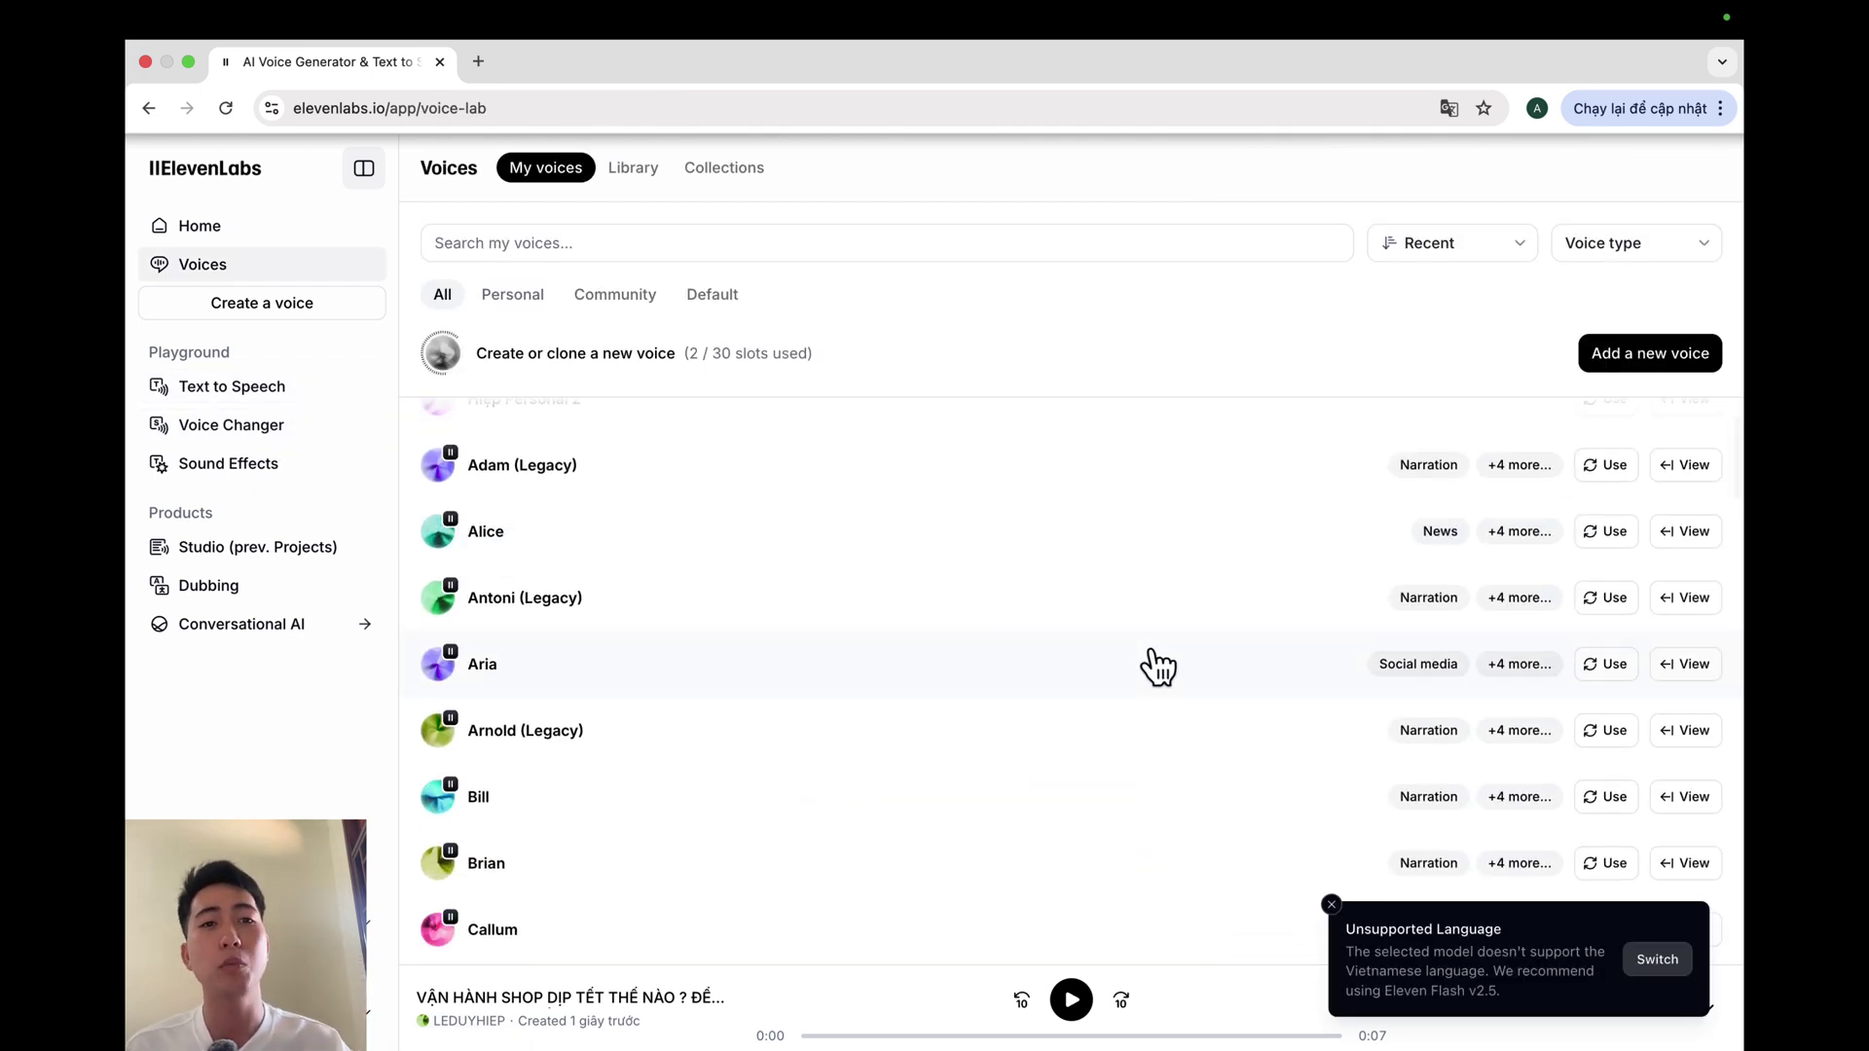
pyautogui.scroll(-2, 1159, 667)
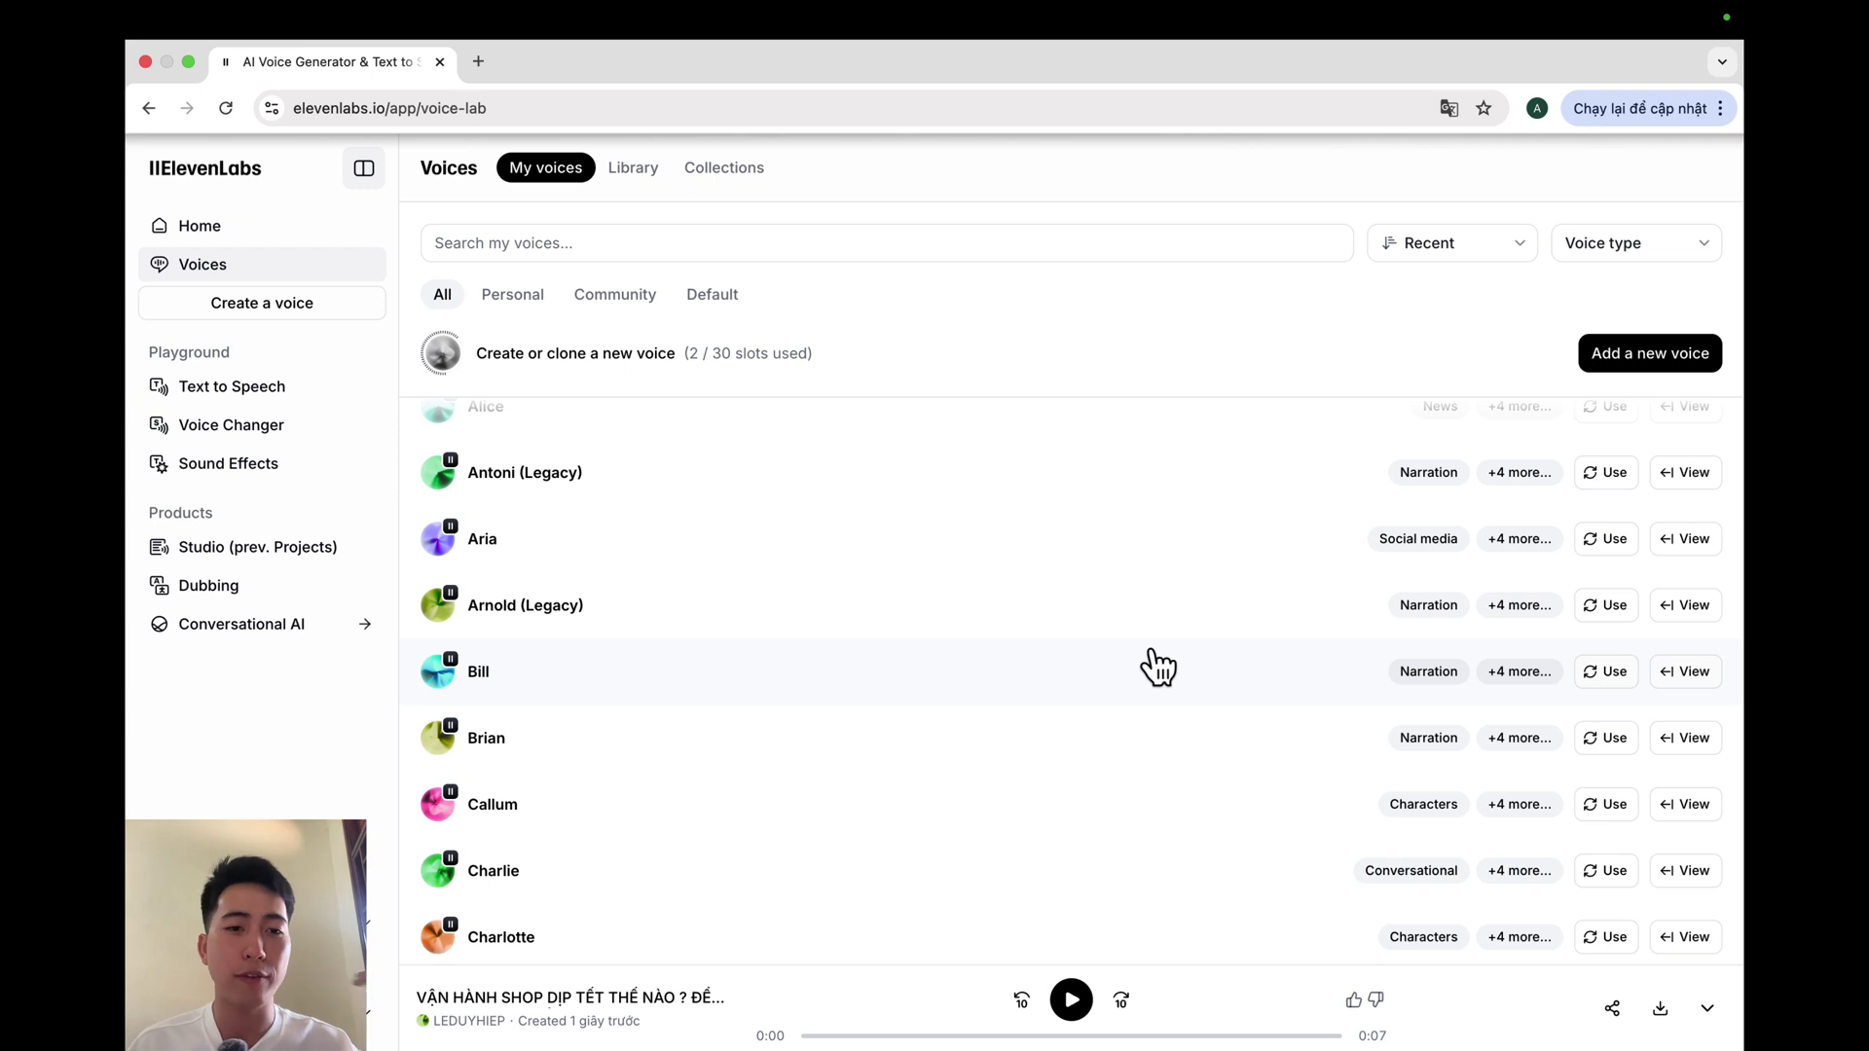
pyautogui.scroll(-20, 1158, 667)
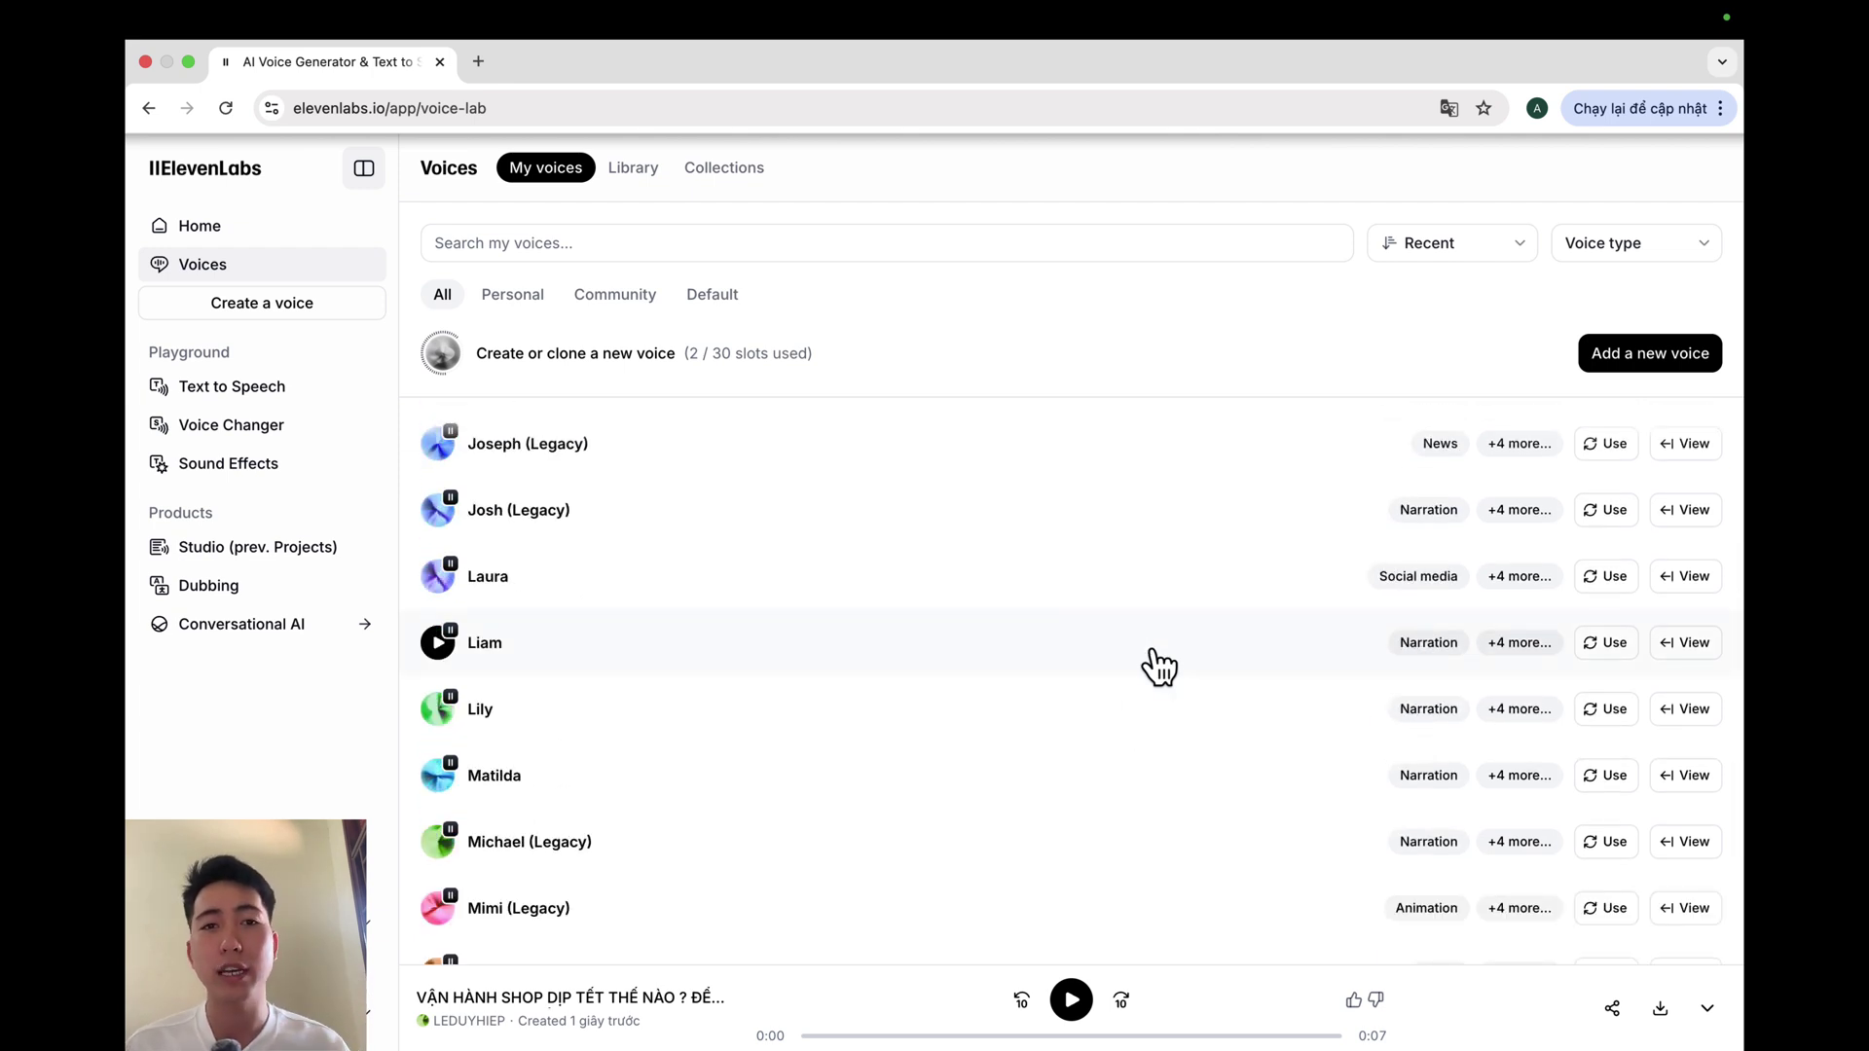
pyautogui.scroll(-8, 1158, 666)
pyautogui.scroll(15, 1161, 667)
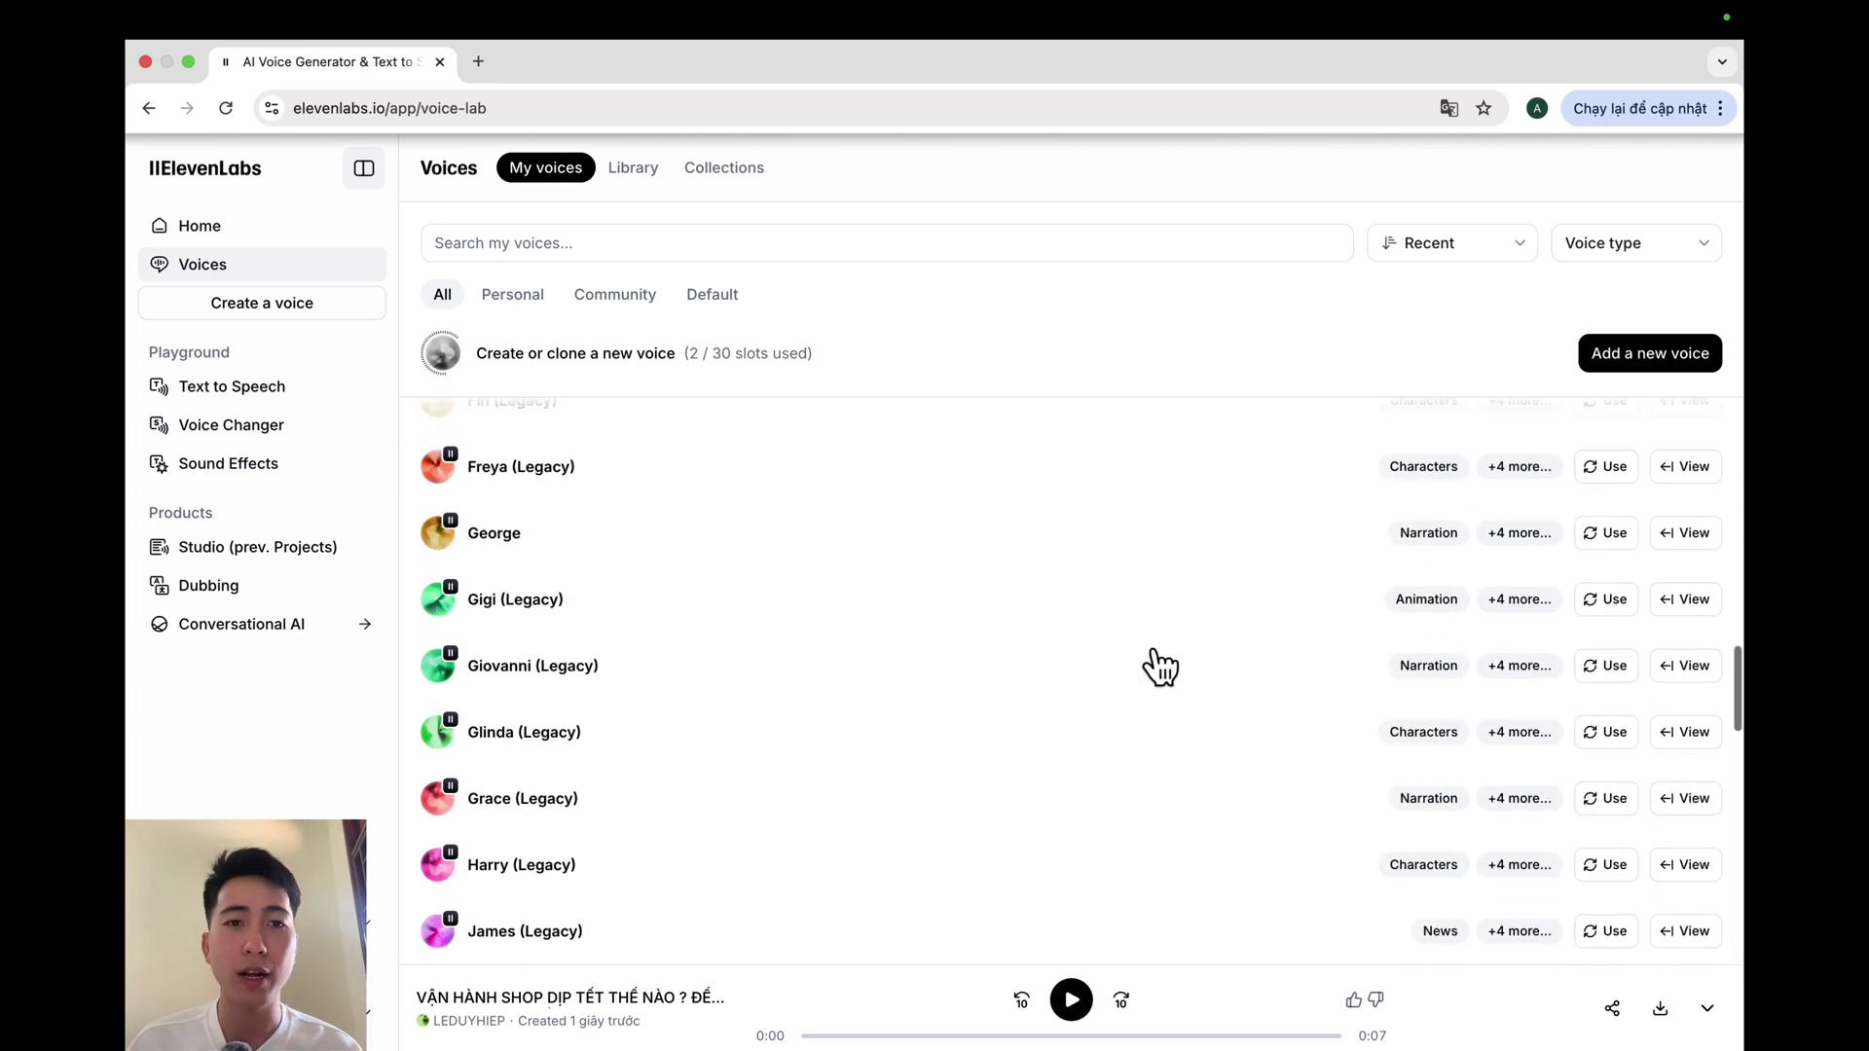
pyautogui.scroll(4, 1158, 667)
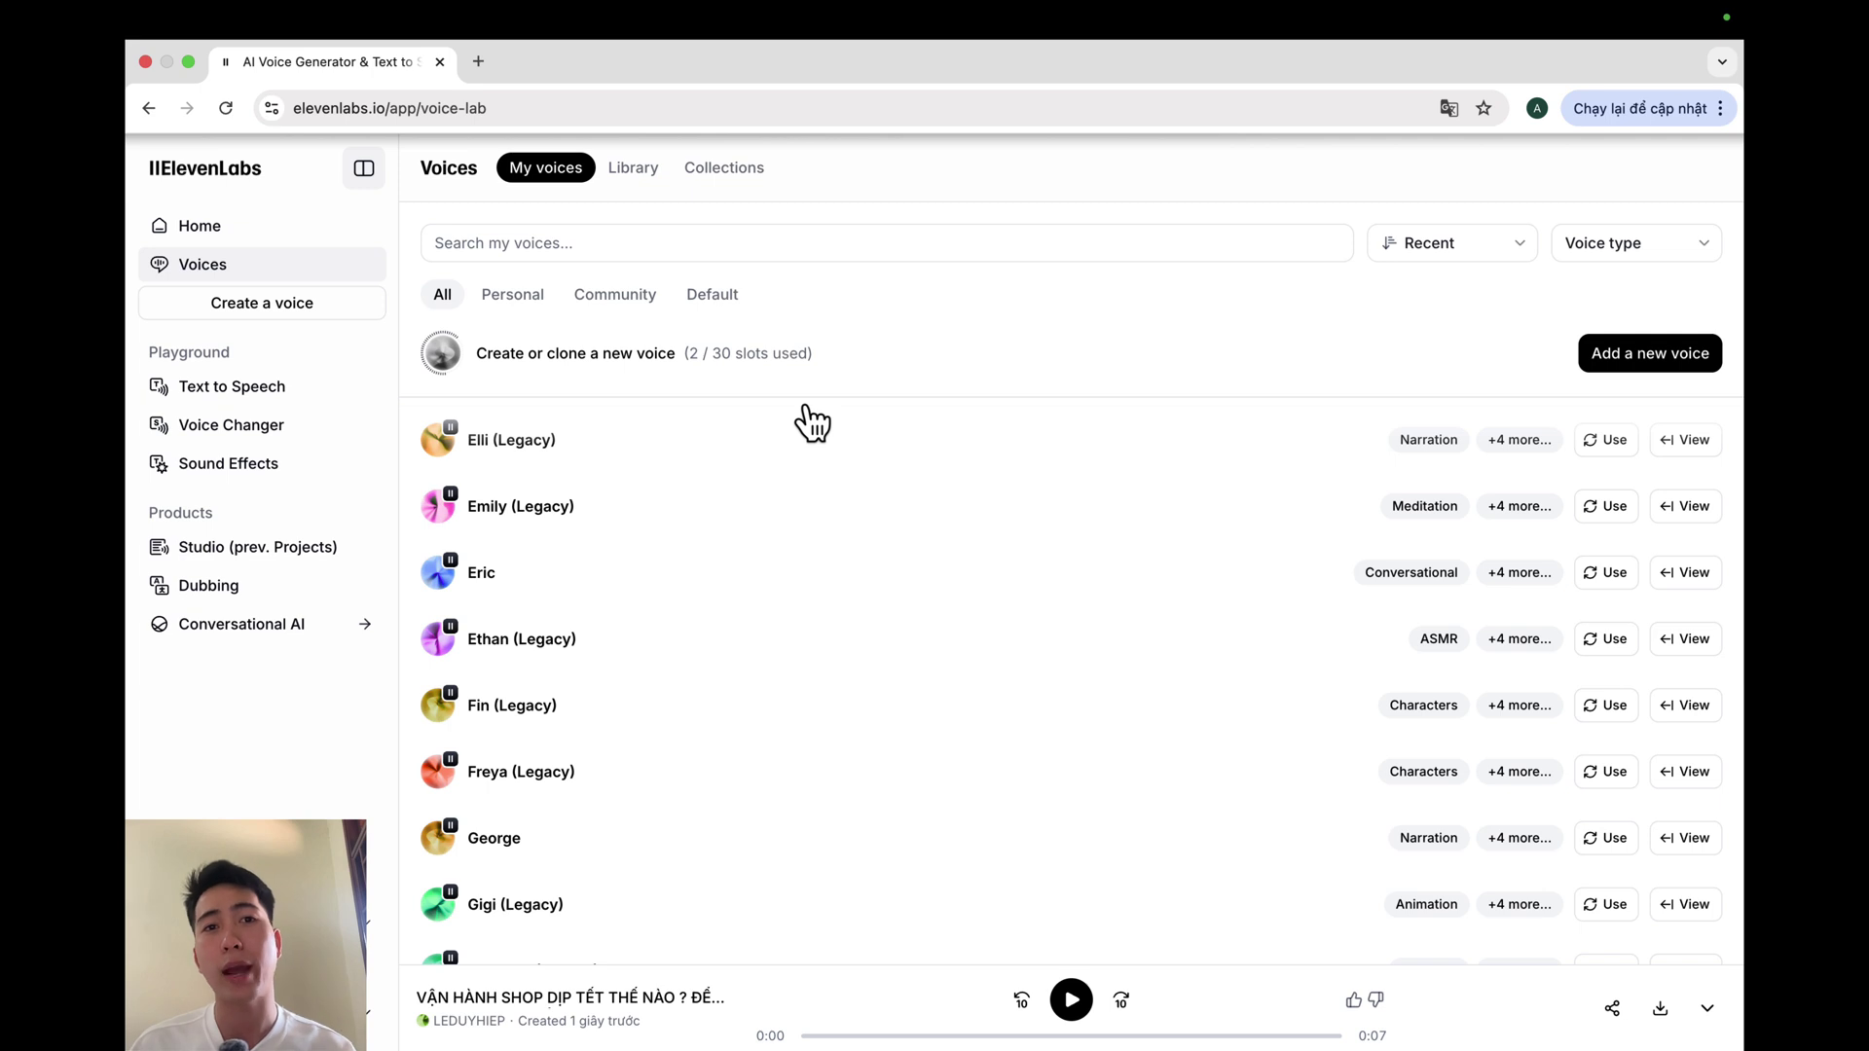
# Step: Filter the Voice Library's Language to Vietnamese and browse the Vietnamese community voices
pyautogui.click(642, 175)
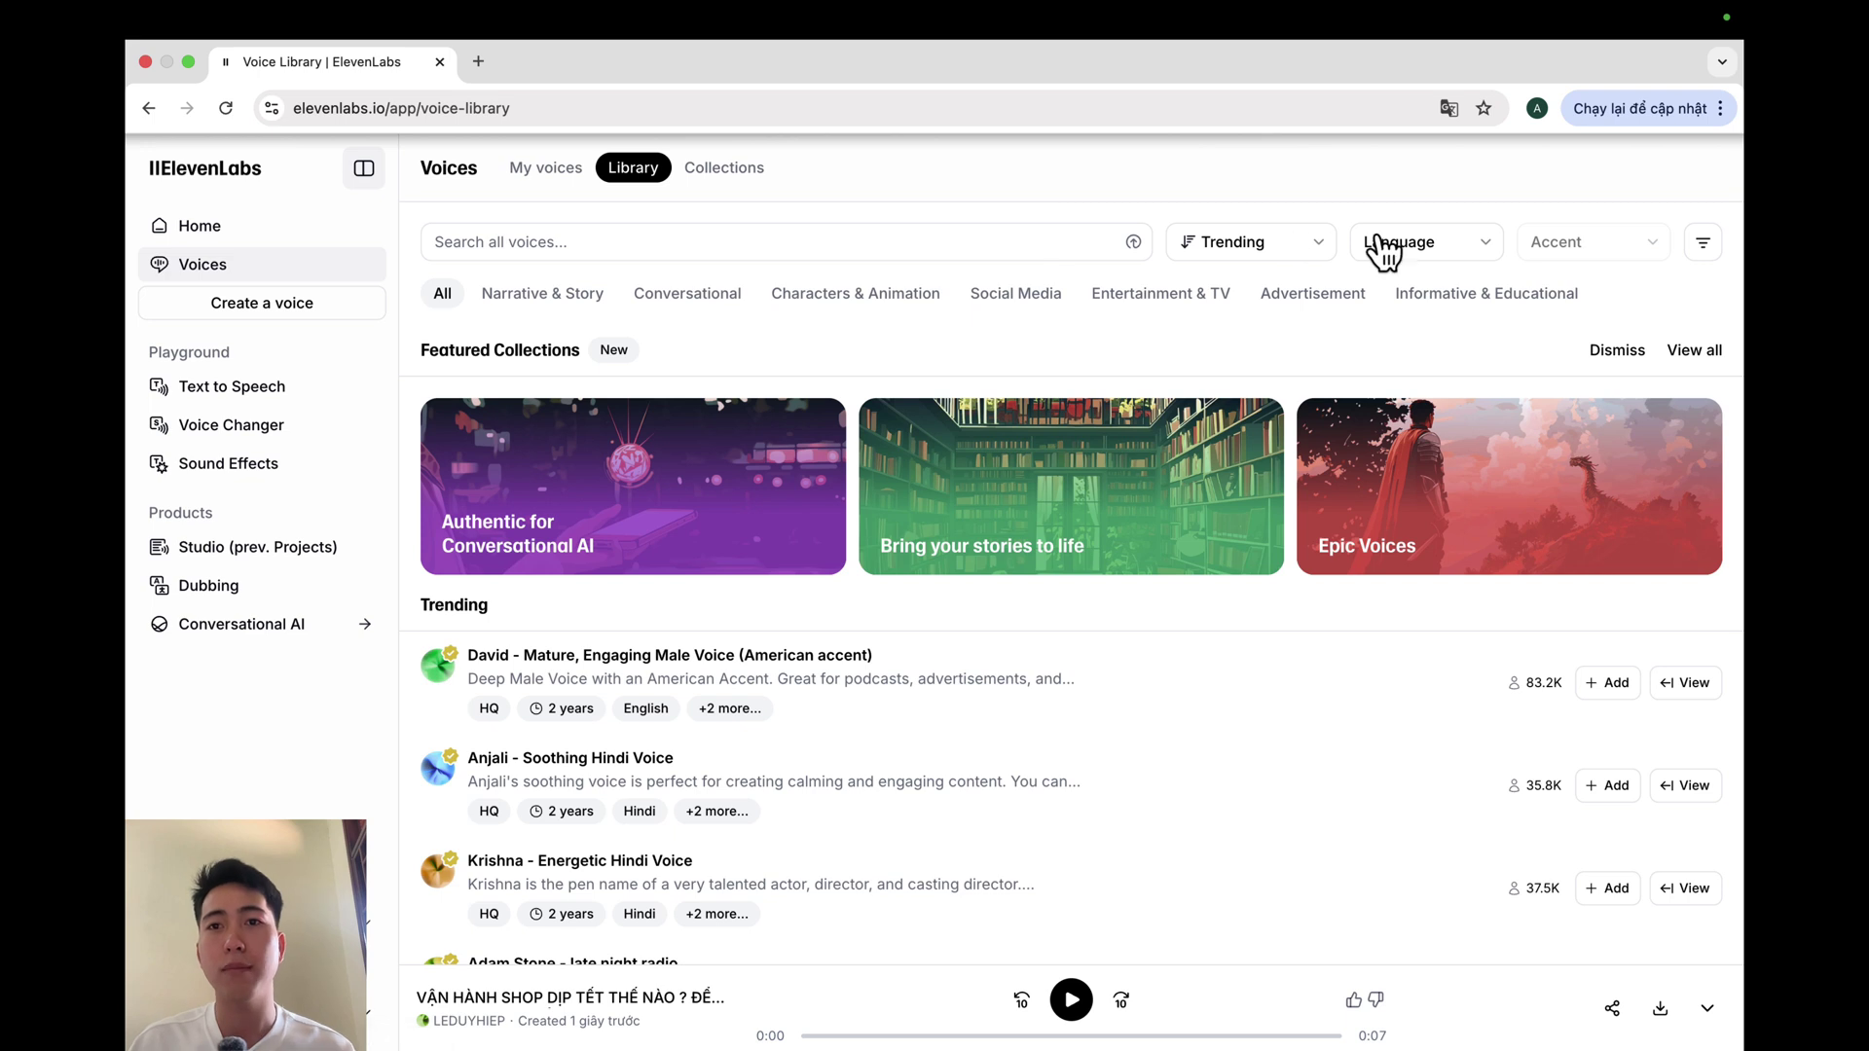
pyautogui.click(1203, 245)
pyautogui.click(1460, 251)
pyautogui.click(1449, 248)
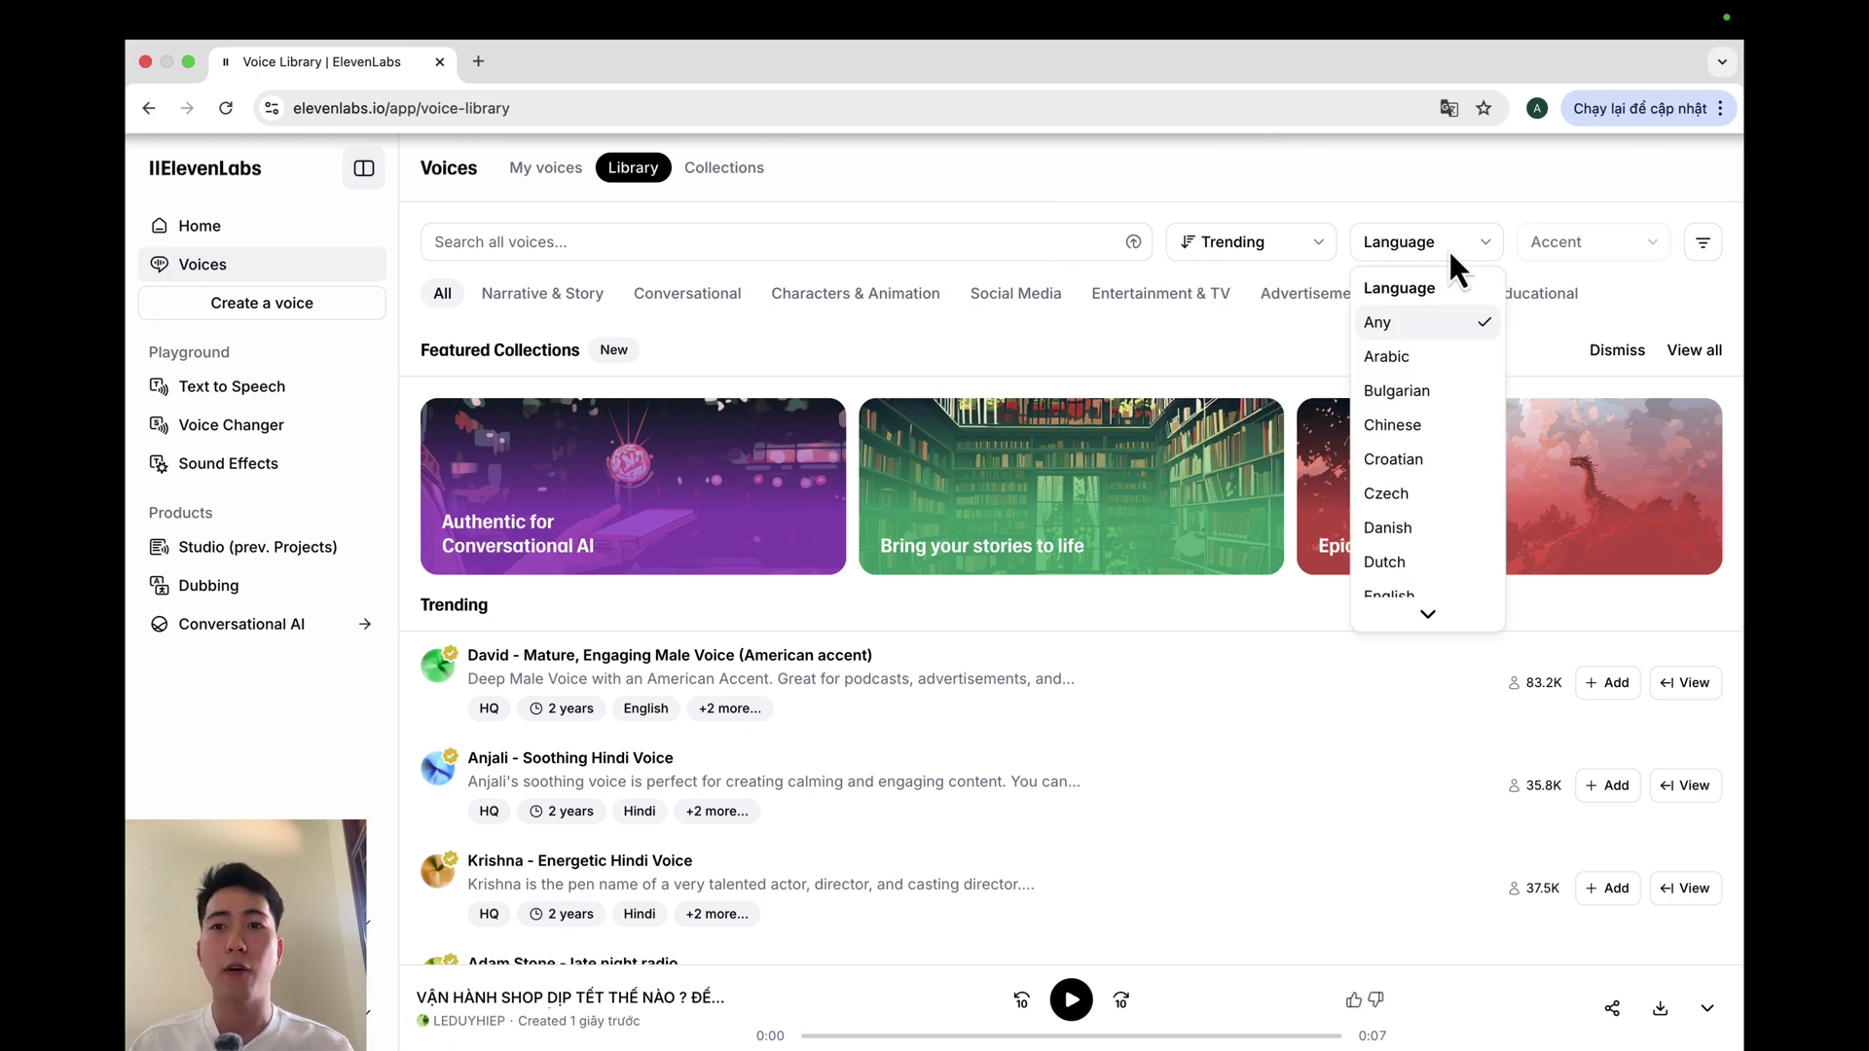
pyautogui.scroll(-10, 1493, 467)
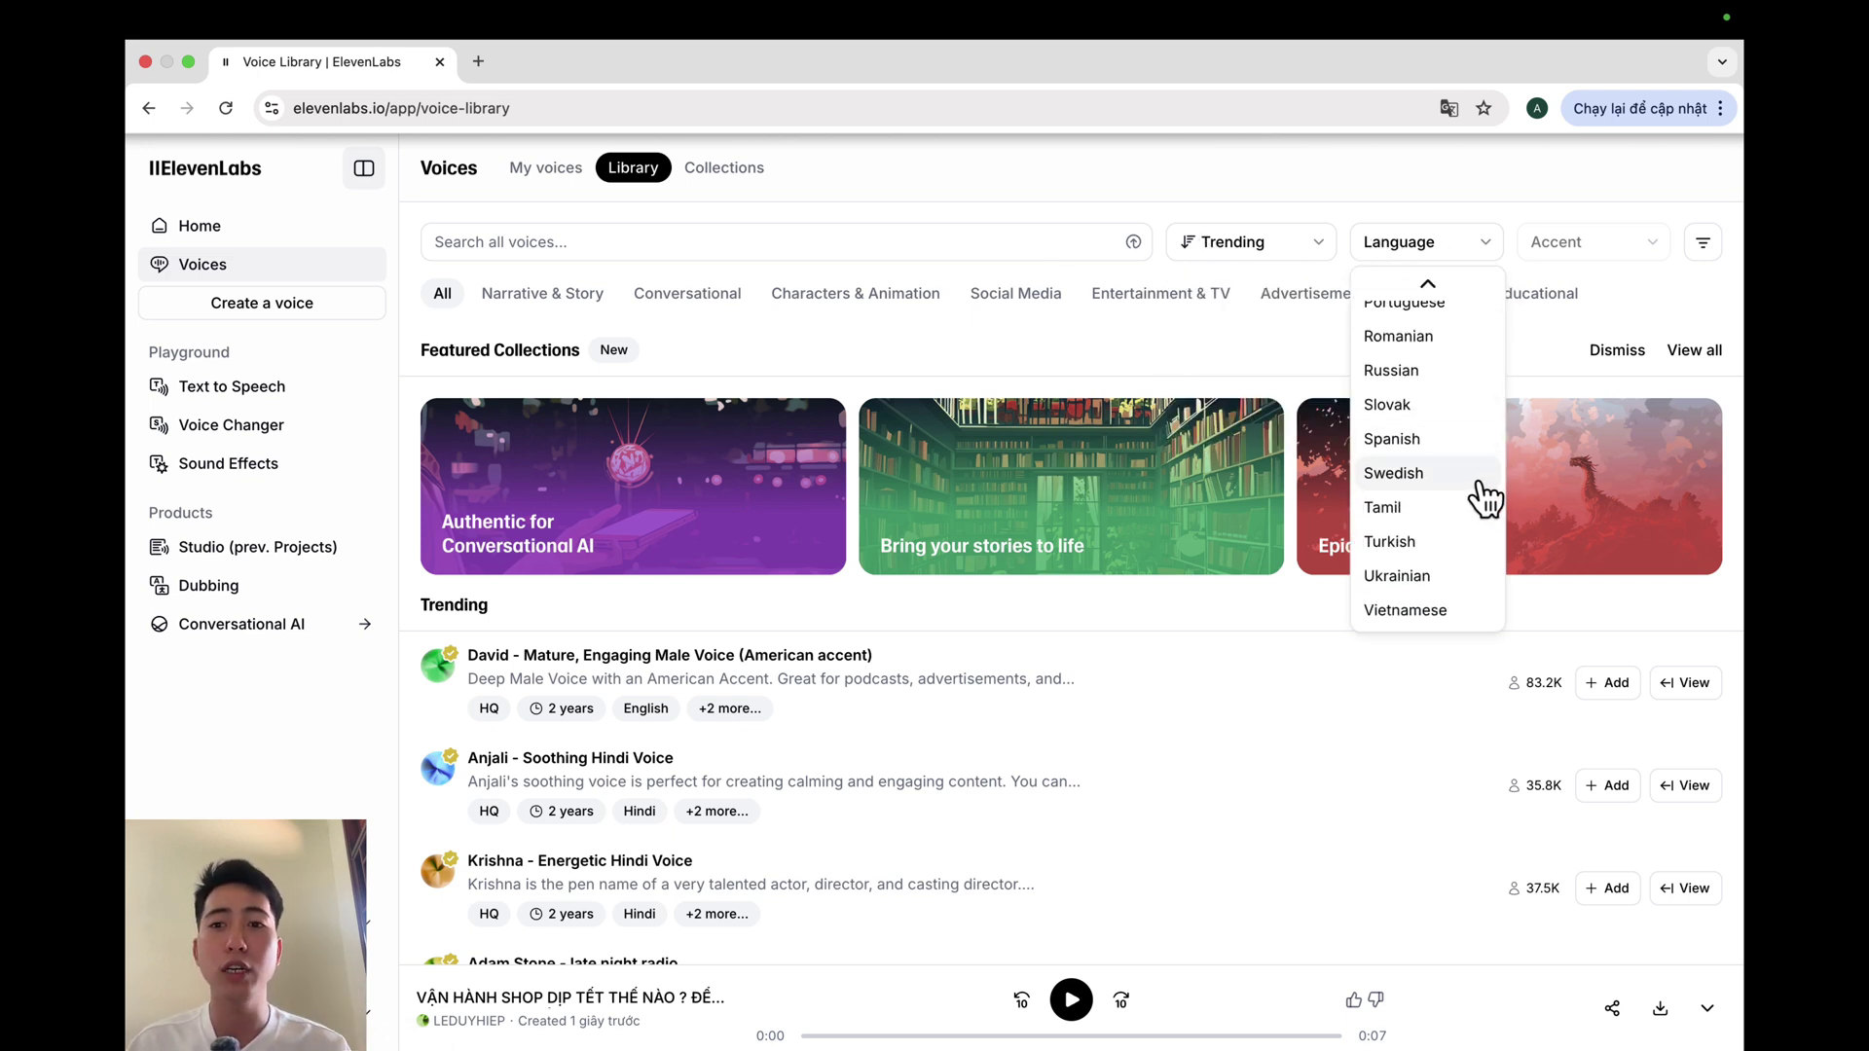
pyautogui.click(1421, 611)
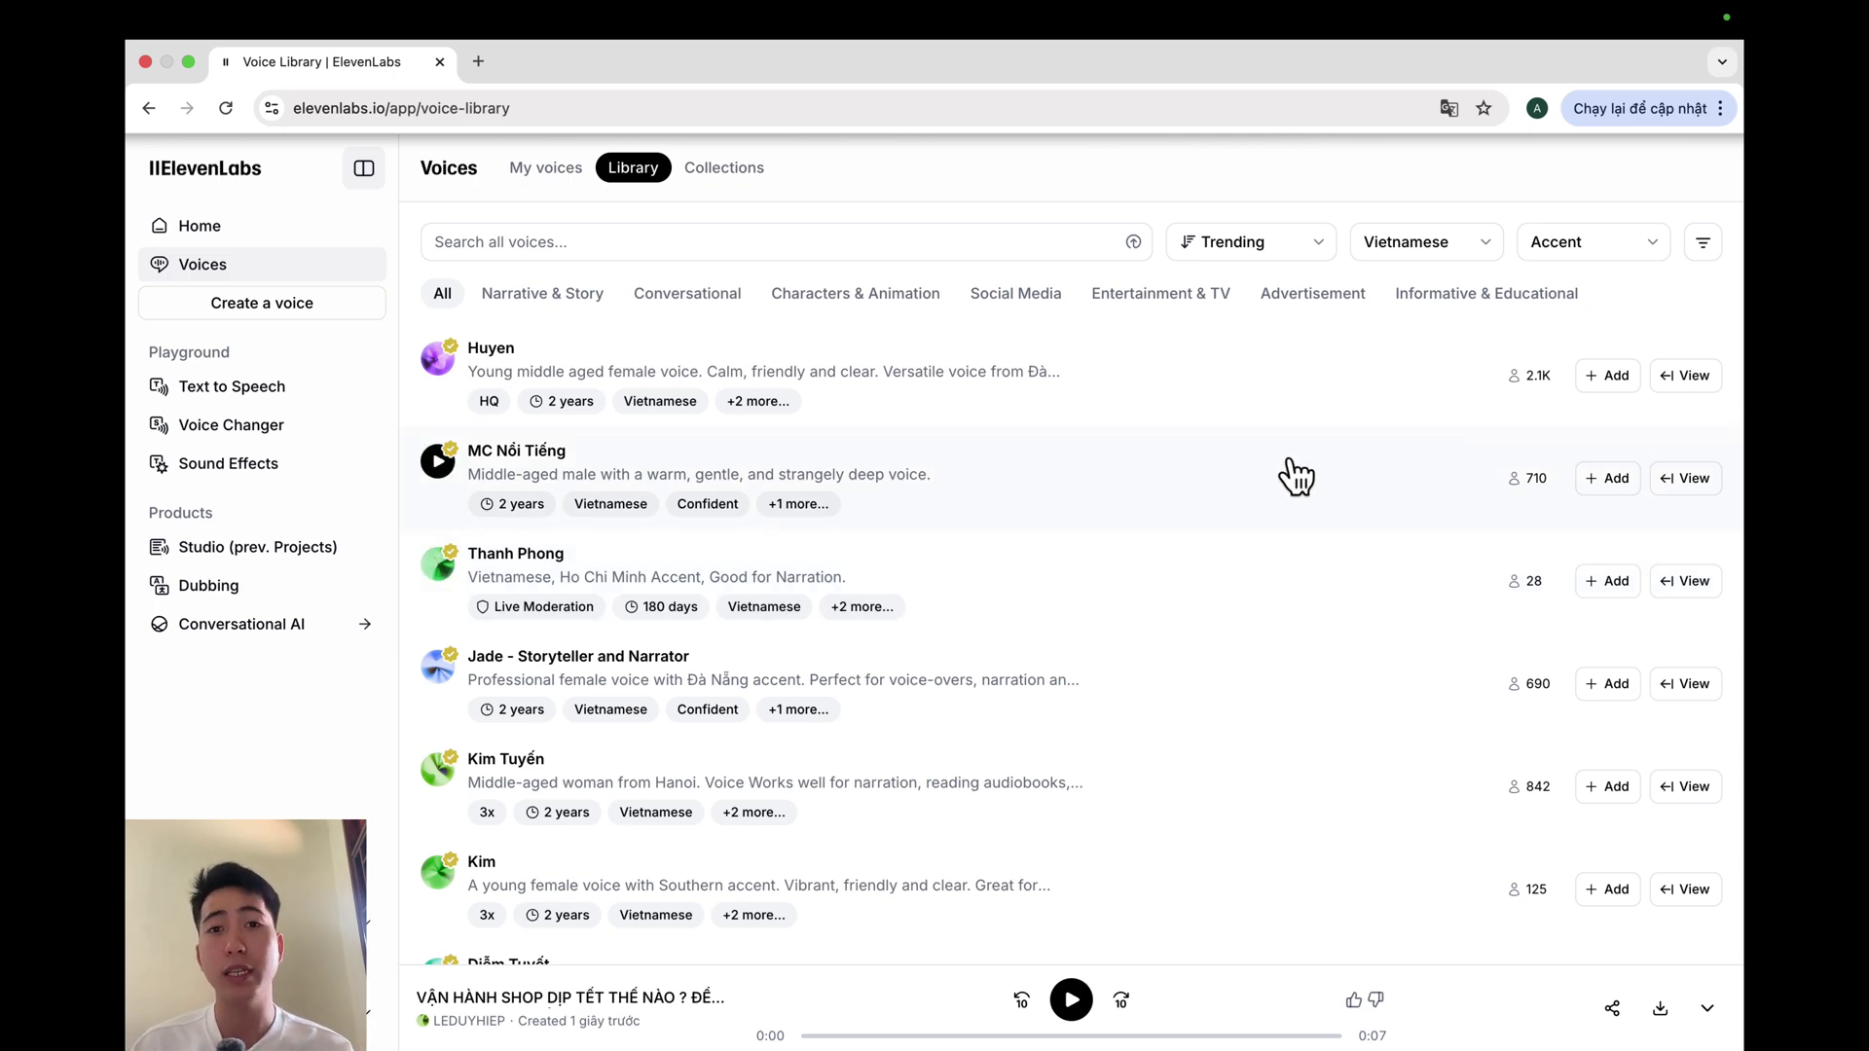
pyautogui.scroll(-10, 1296, 475)
pyautogui.scroll(-5, 1295, 477)
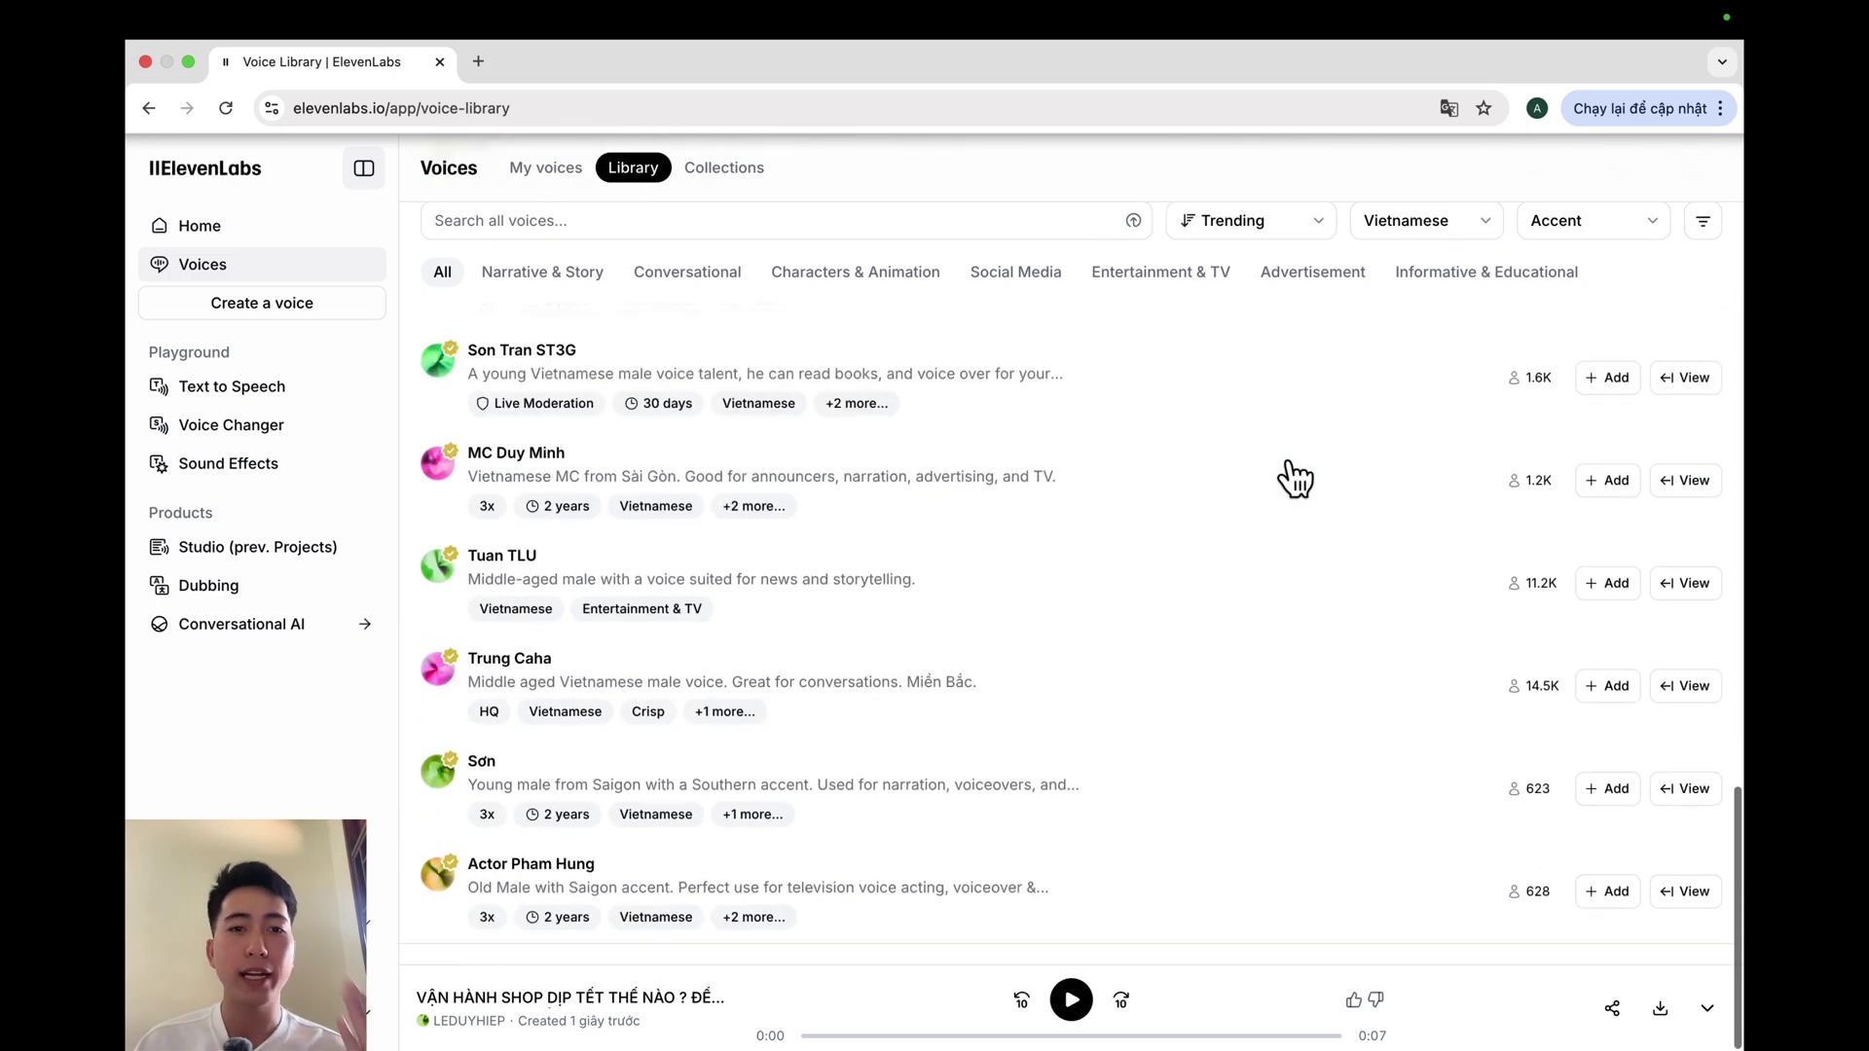